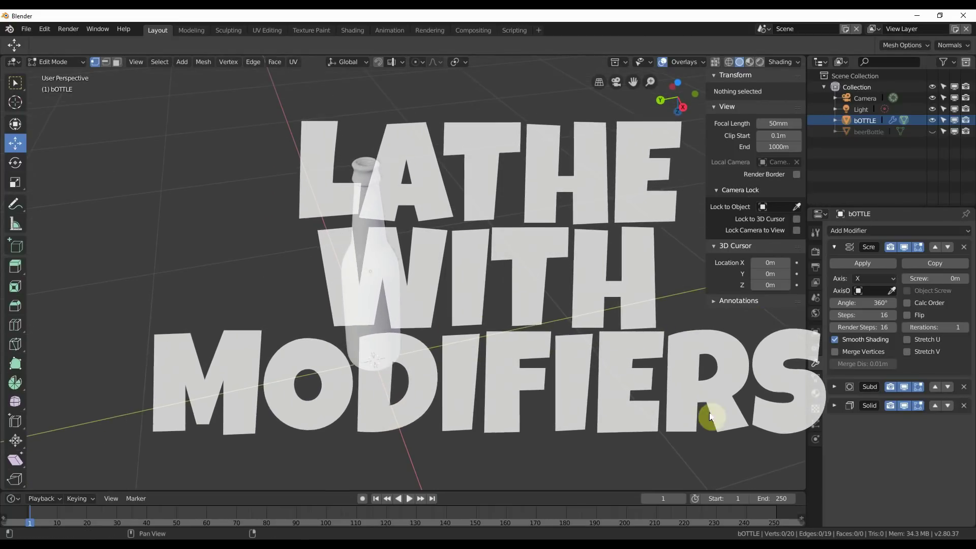
Step: Orbit the view slightly around the finished bottle model
{"action": "middle_click_drag", "start_coordinate": [322, 340], "coordinate": [361, 388]}
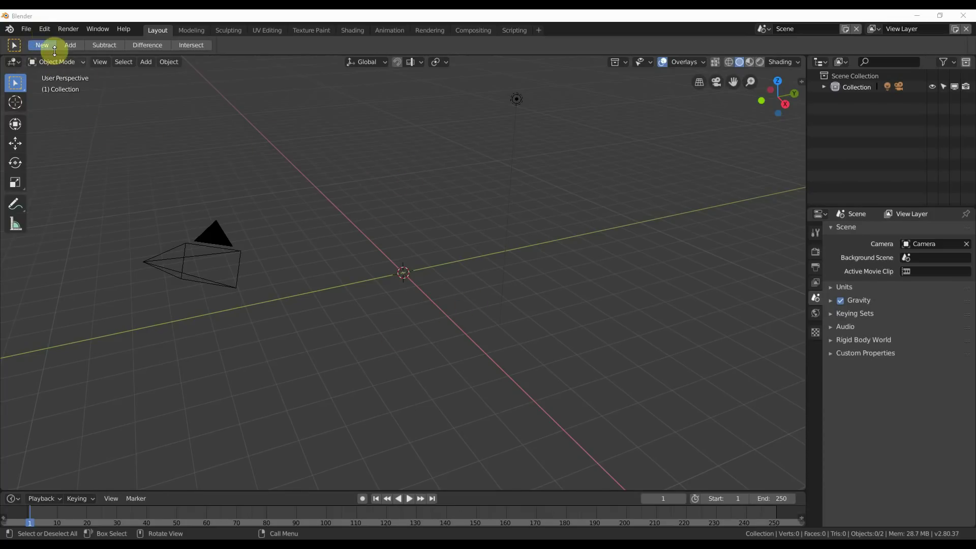
{"action": "left_click", "coordinate": [47, 28]}
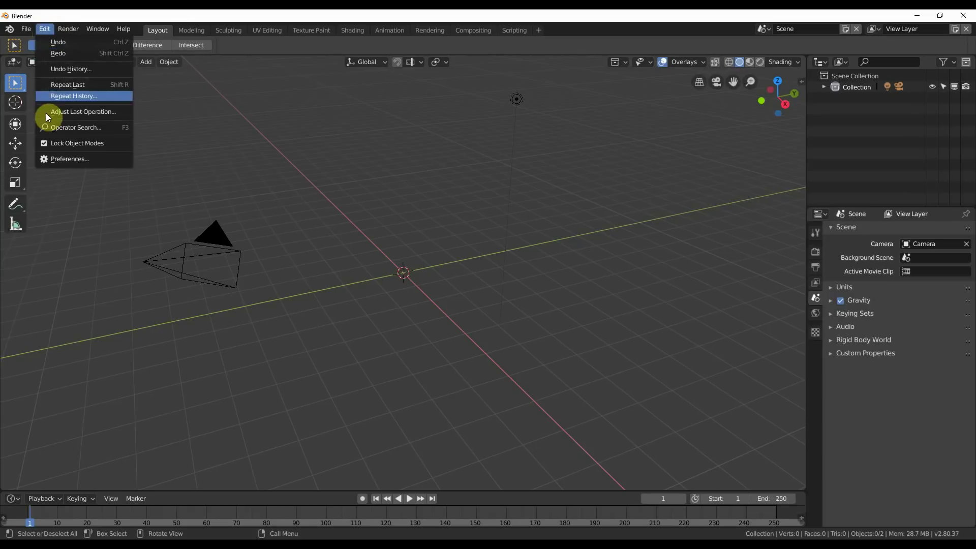
{"action": "left_click", "coordinate": [56, 160]}
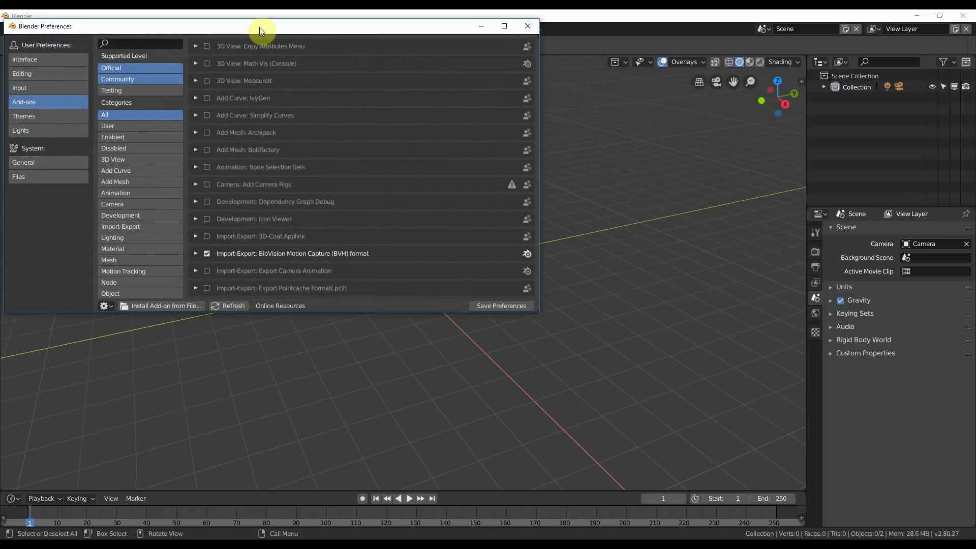
{"action": "left_click_drag", "start_coordinate": [260, 28], "coordinate": [425, 97]}
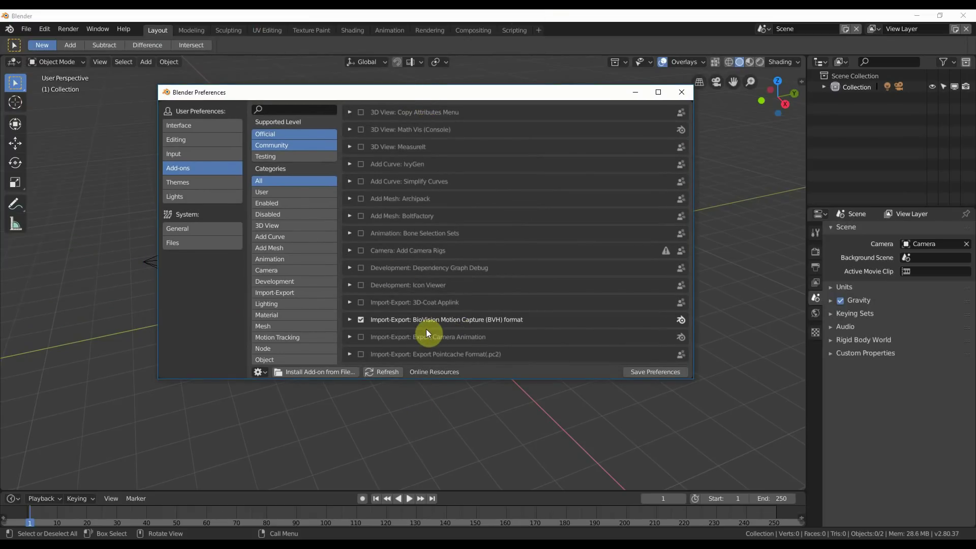
{"action": "scroll", "coordinate": [427, 330], "scroll_direction": "down", "scroll_amount": 2}
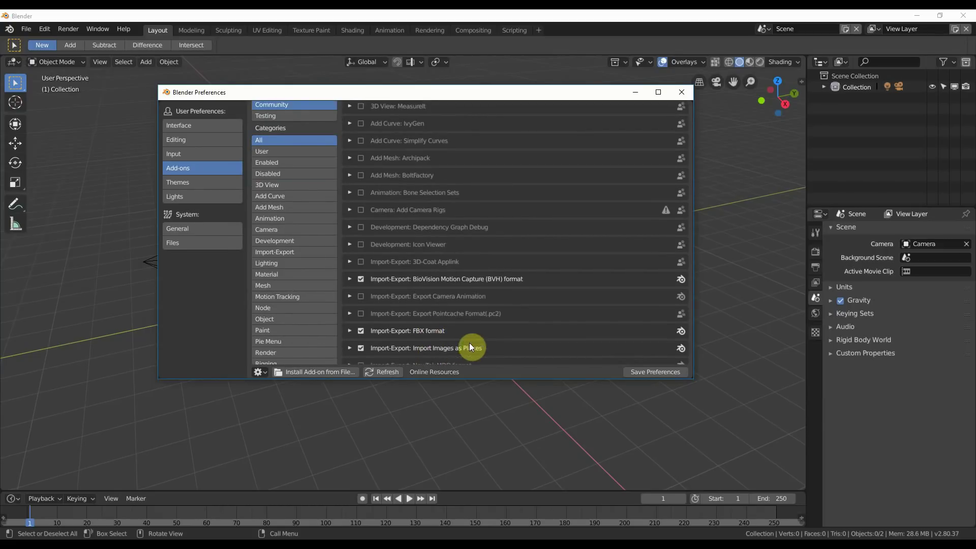
{"action": "scroll", "coordinate": [469, 342], "scroll_direction": "down", "scroll_amount": 1}
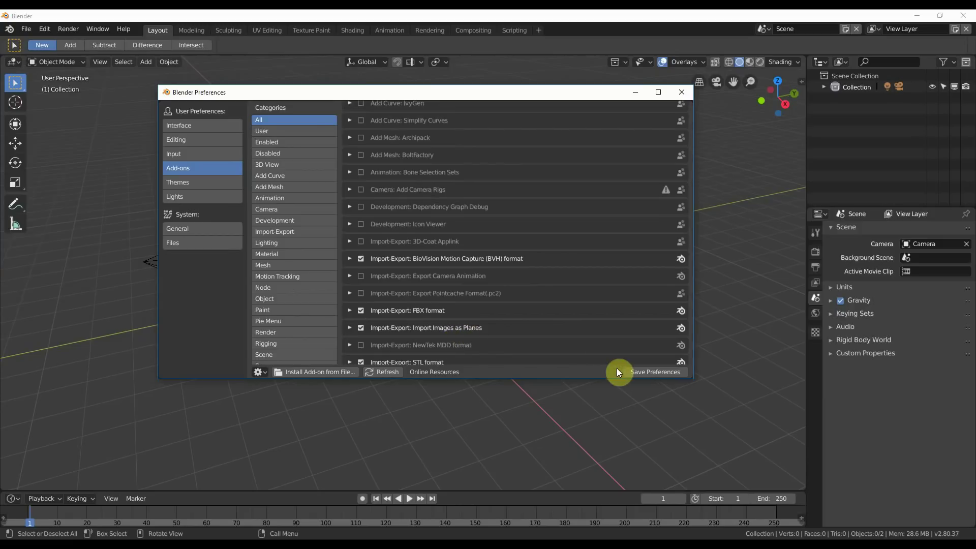
Step: Close the preferences and choose beerBottle.png under File > Import > Images as Planes
{"action": "left_click", "coordinate": [685, 93]}
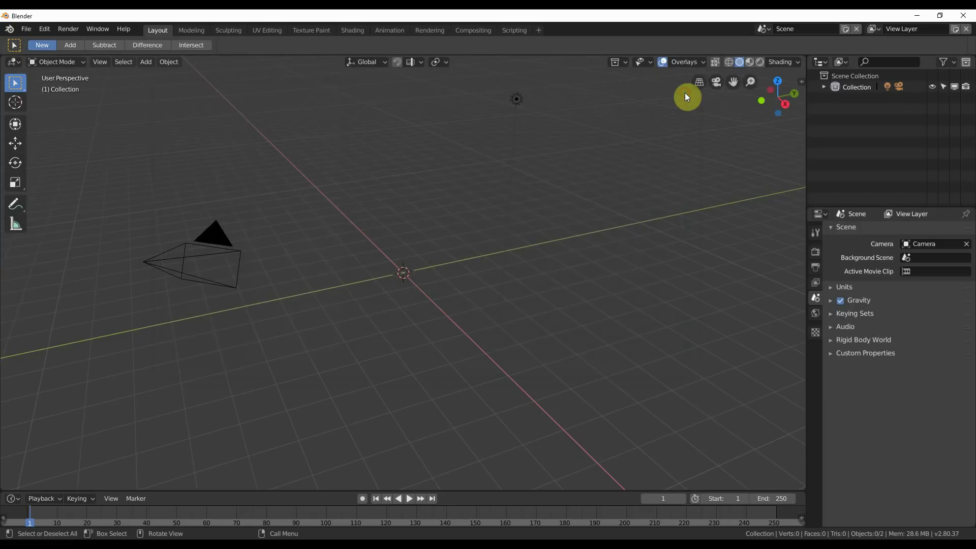
{"action": "left_click", "coordinate": [27, 29]}
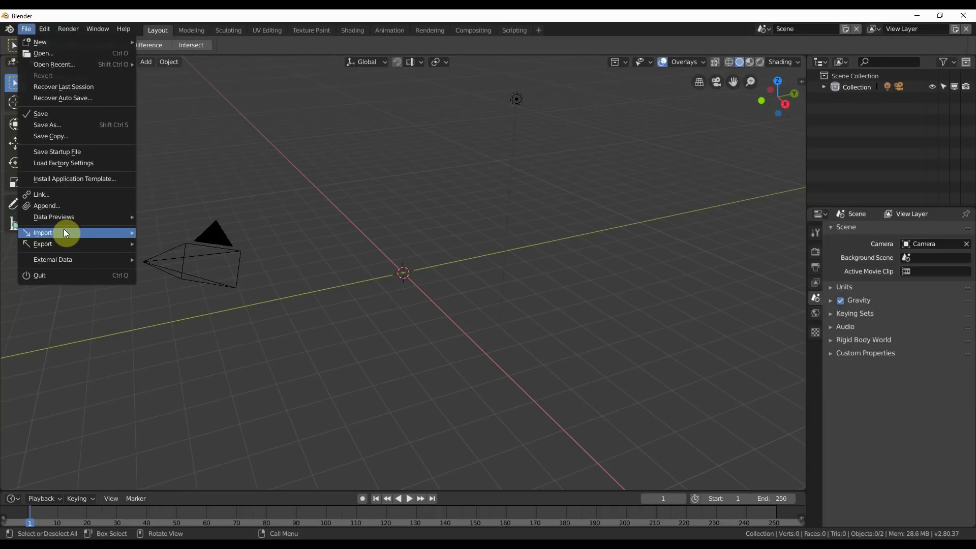
{"action": "mouse_move", "coordinate": [64, 230]}
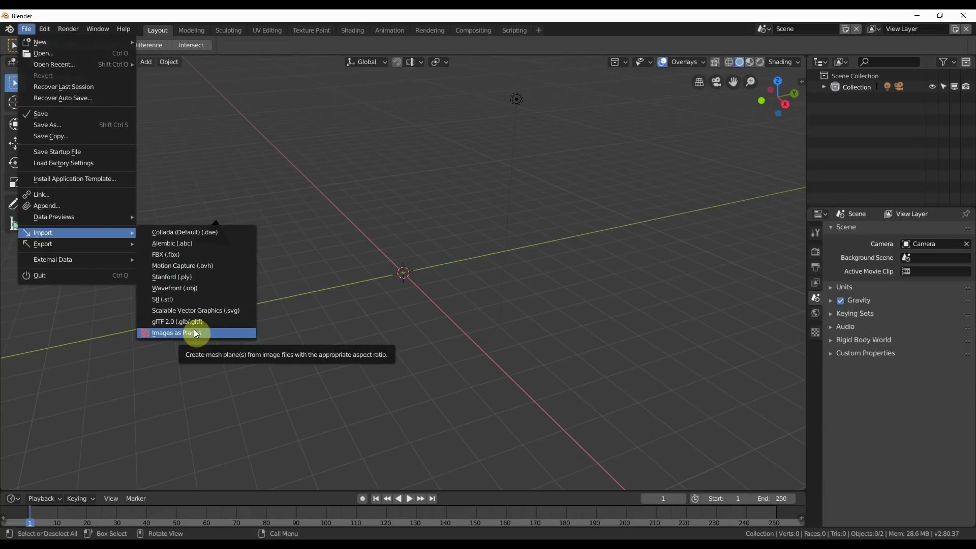
{"action": "left_click", "coordinate": [175, 331]}
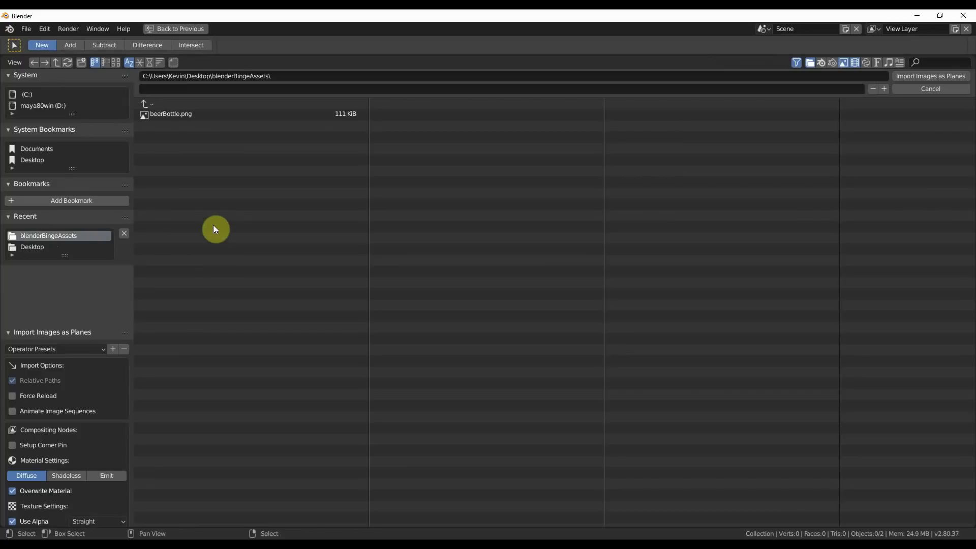
{"action": "left_click", "coordinate": [175, 113]}
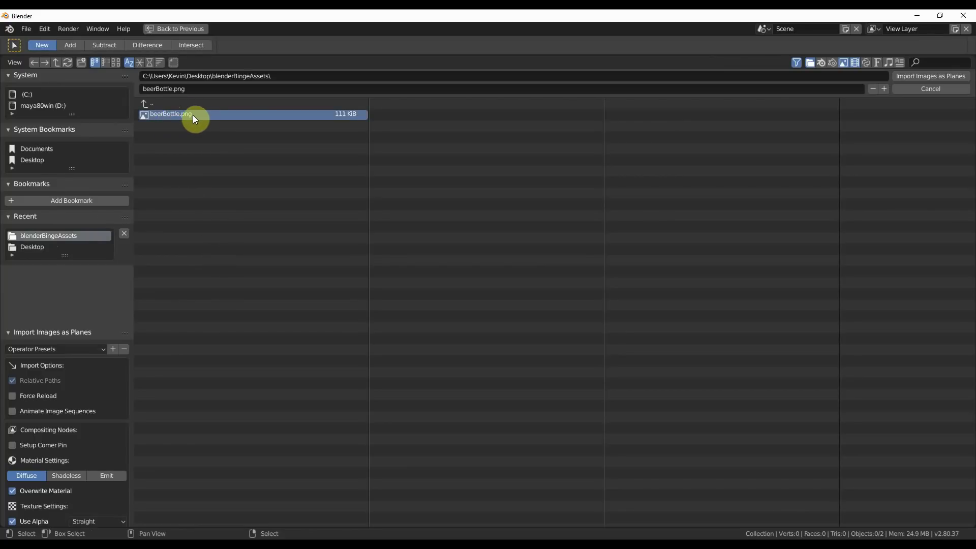
Step: Confirm the beerBottle image plane import and toggle its visibility in the expanded Collection
{"action": "left_click", "coordinate": [932, 78]}
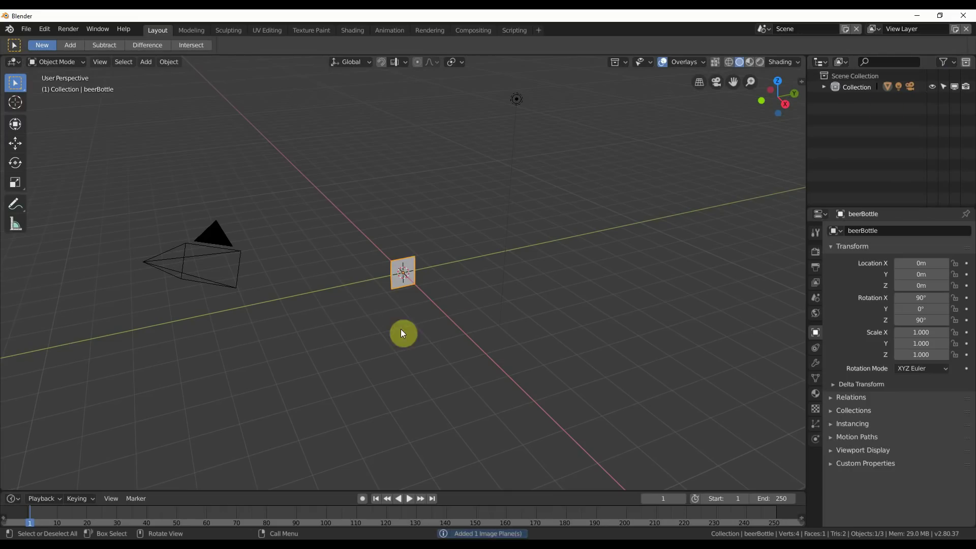
{"action": "scroll", "coordinate": [433, 300], "scroll_direction": "up", "scroll_amount": 8}
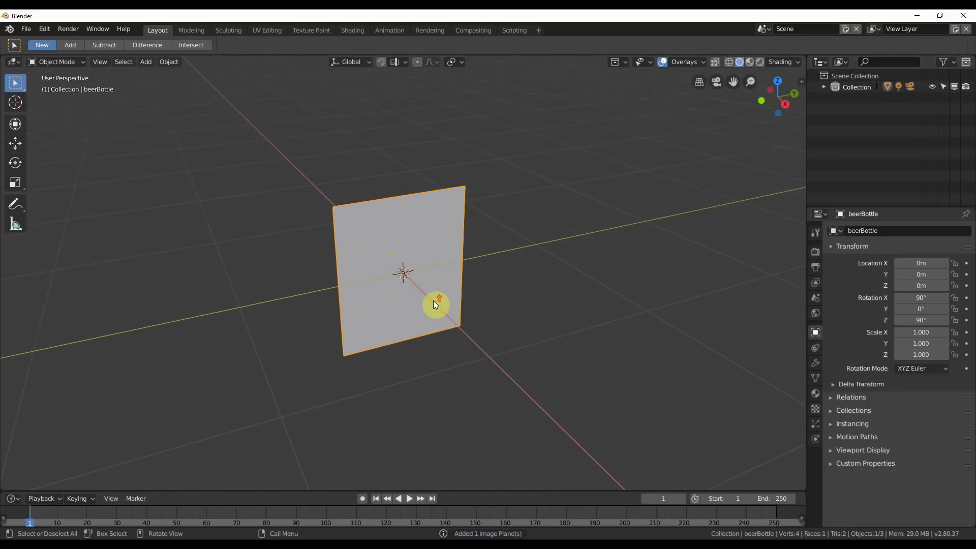
{"action": "middle_click_drag", "start_coordinate": [433, 303], "coordinate": [448, 254]}
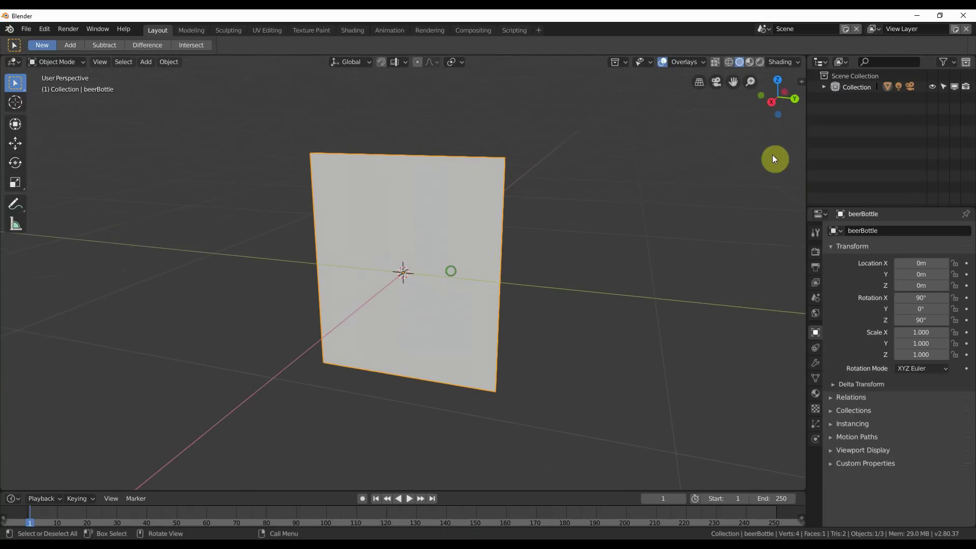
{"action": "left_click", "coordinate": [823, 87]}
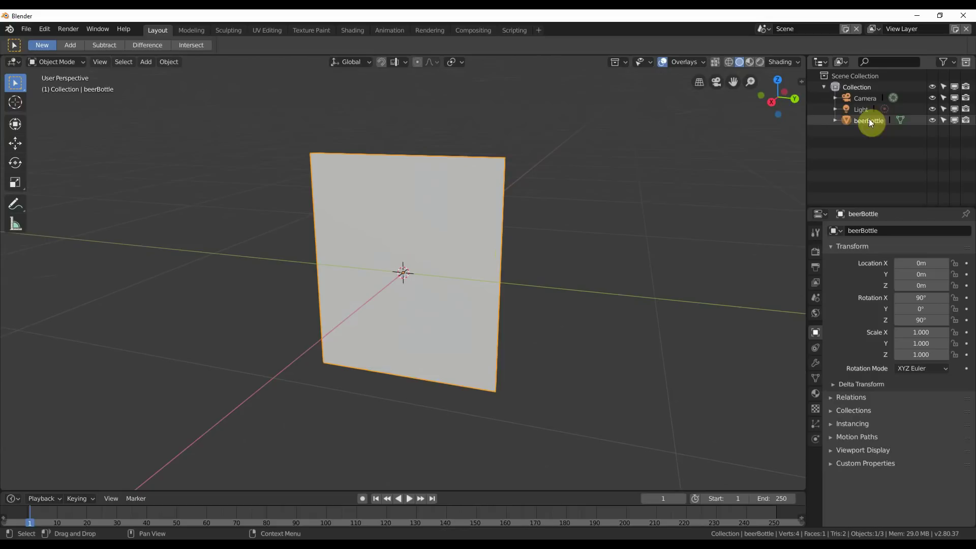
{"action": "left_click", "coordinate": [926, 120]}
{"action": "left_click", "coordinate": [931, 121]}
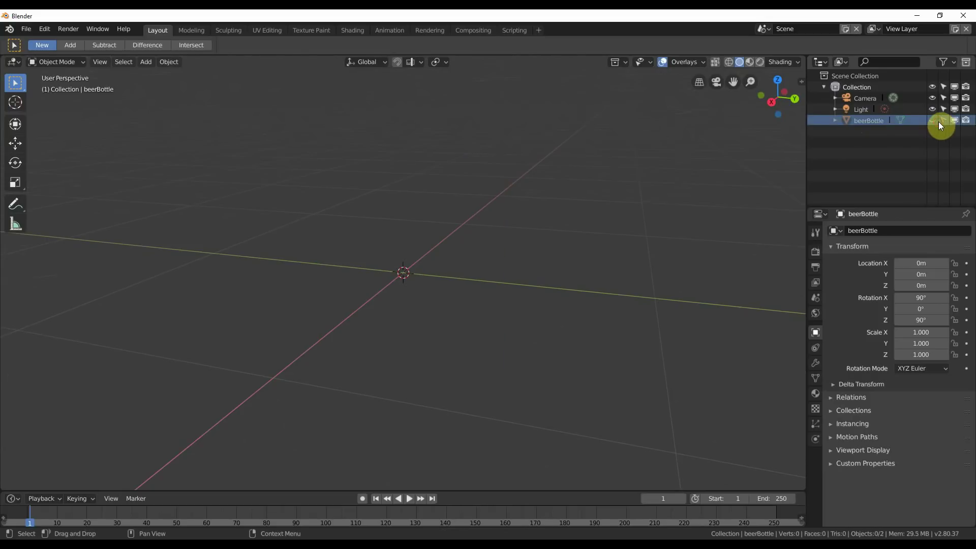
{"action": "left_click", "coordinate": [931, 120]}
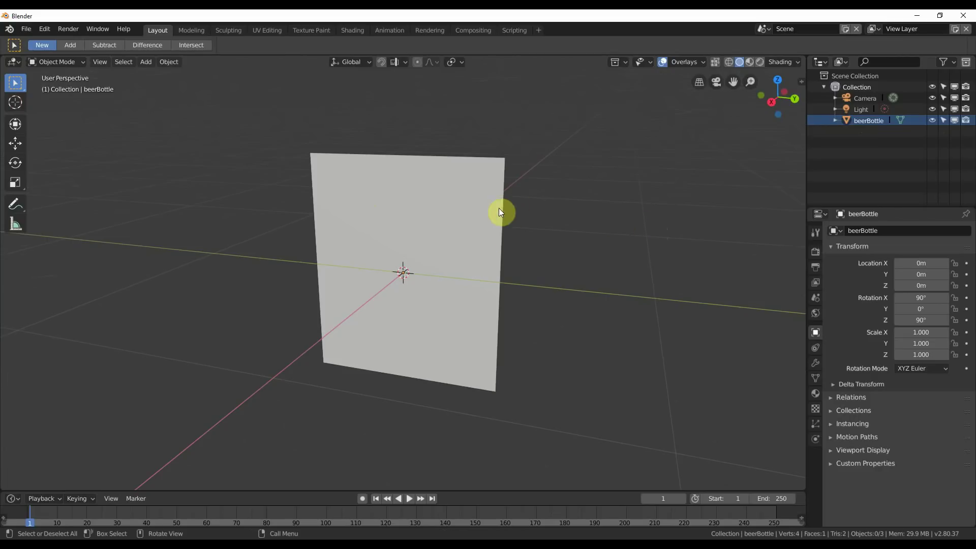
Step: Set the viewport shading Color to Texture so the bottle image appears on the plane
{"action": "left_click", "coordinate": [783, 62]}
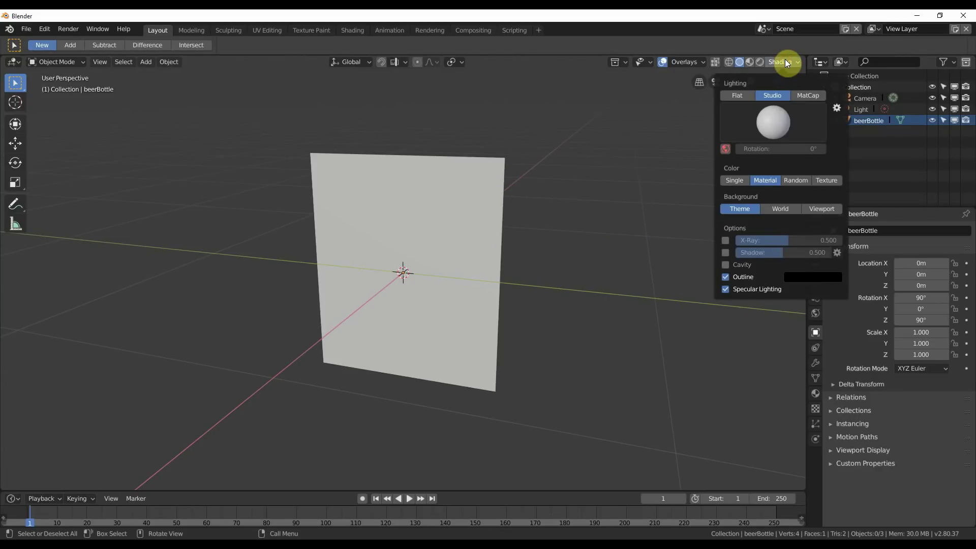
{"action": "left_click", "coordinate": [825, 181]}
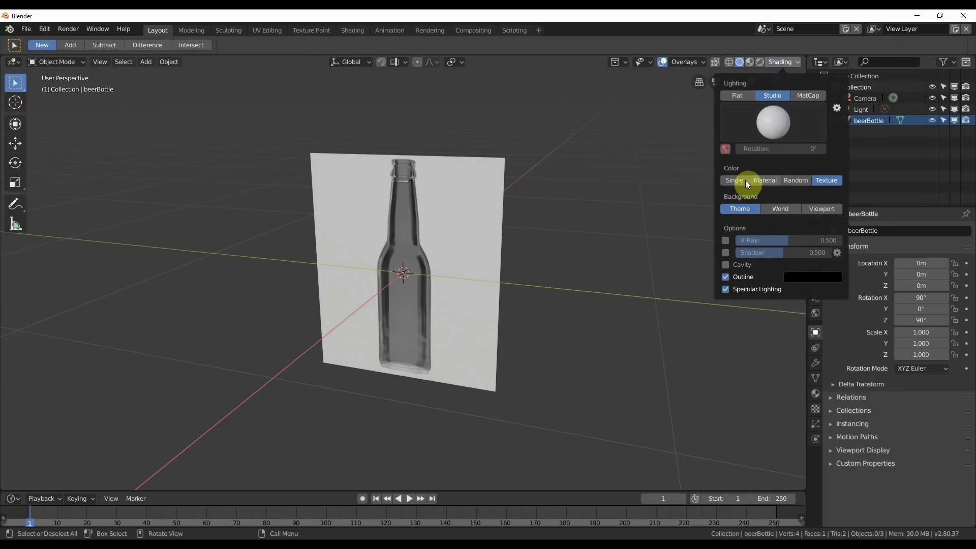
{"action": "left_click", "coordinate": [776, 182]}
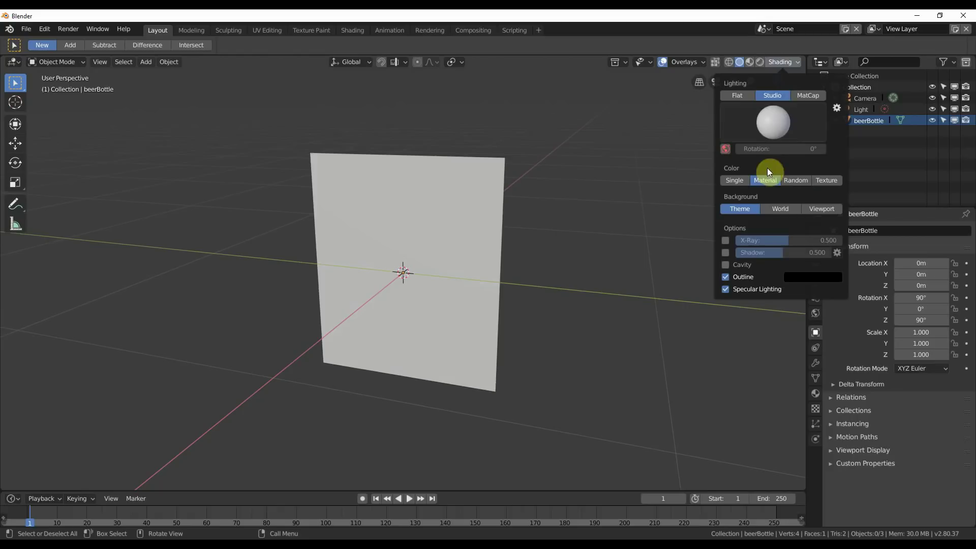
{"action": "left_click", "coordinate": [785, 62]}
{"action": "left_click", "coordinate": [785, 60]}
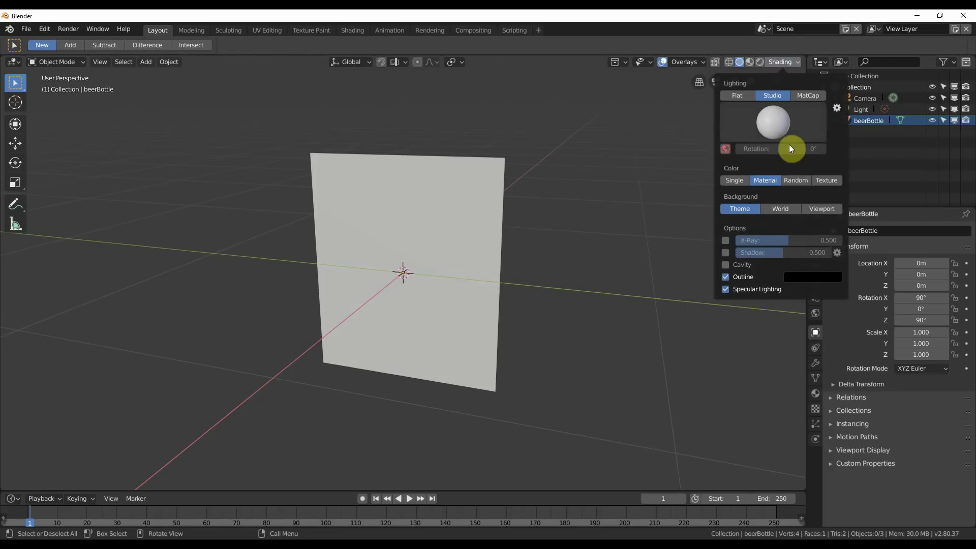
{"action": "left_click", "coordinate": [825, 181]}
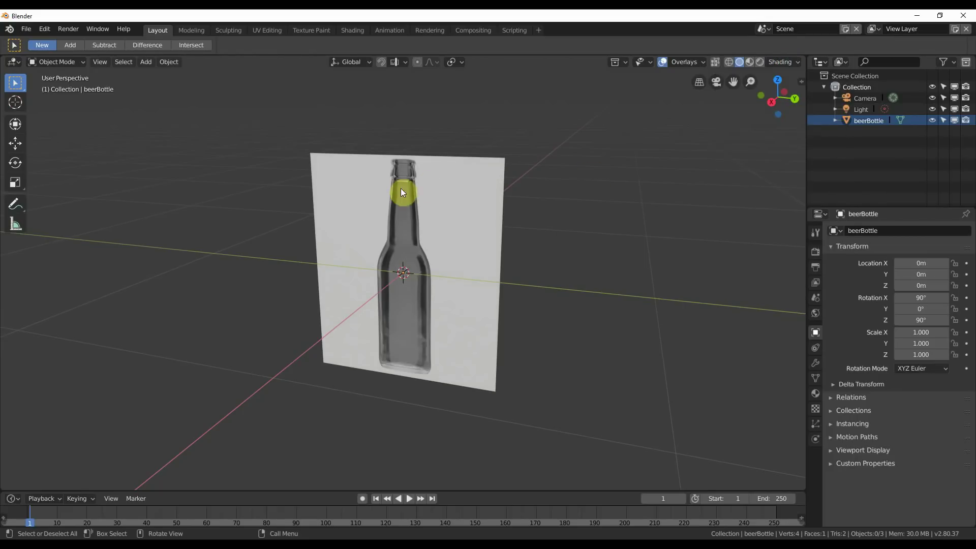
Step: Set the beerBottle plane's X rotation to 0 so it lies flat
{"action": "mouse_move", "coordinate": [456, 255]}
{"action": "middle_mouse_down"}
{"action": "mouse_move", "coordinate": [542, 242]}
{"action": "mouse_move", "coordinate": [498, 257]}
{"action": "mouse_move", "coordinate": [453, 254]}
{"action": "mouse_move", "coordinate": [515, 250]}
{"action": "mouse_move", "coordinate": [488, 253]}
{"action": "mouse_move", "coordinate": [497, 260]}
{"action": "mouse_move", "coordinate": [486, 233]}
{"action": "mouse_move", "coordinate": [487, 254]}
{"action": "mouse_move", "coordinate": [497, 246]}
{"action": "mouse_move", "coordinate": [464, 222]}
{"action": "mouse_move", "coordinate": [495, 246]}
{"action": "mouse_move", "coordinate": [483, 246]}
{"action": "middle_mouse_up"}
{"action": "left_click", "coordinate": [469, 214]}
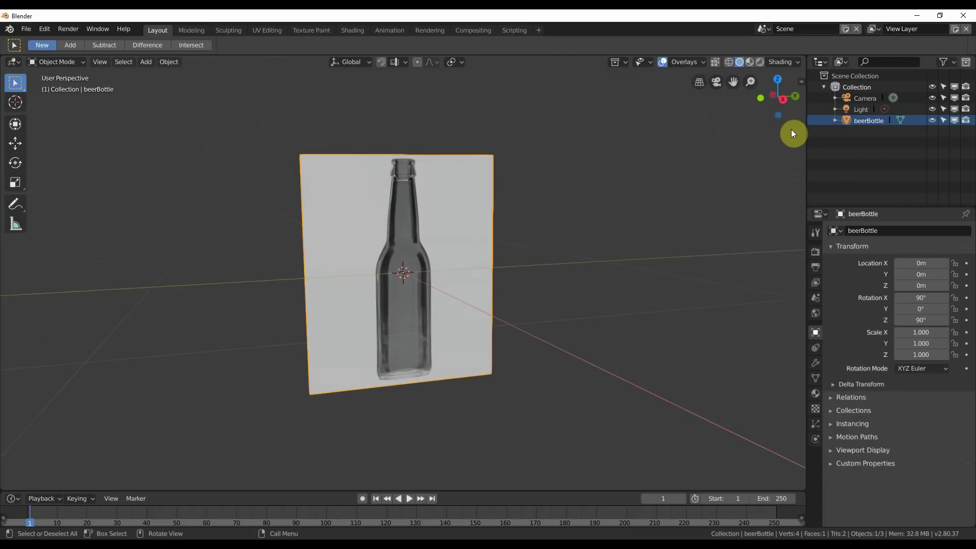
{"action": "left_click", "coordinate": [798, 85]}
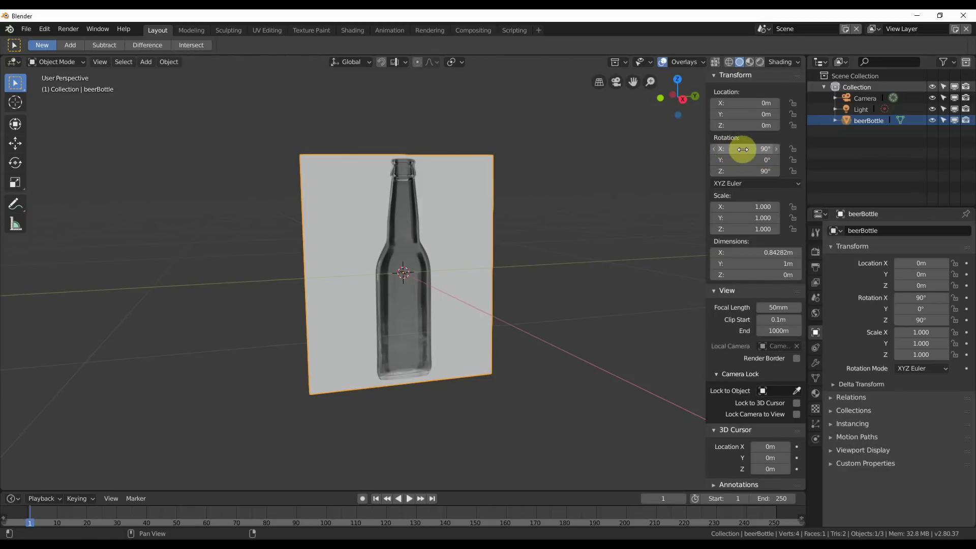
{"action": "left_click_drag", "start_coordinate": [756, 149], "coordinate": [691, 149]}
{"action": "left_click", "coordinate": [758, 149]}
{"action": "type", "text": "0"}
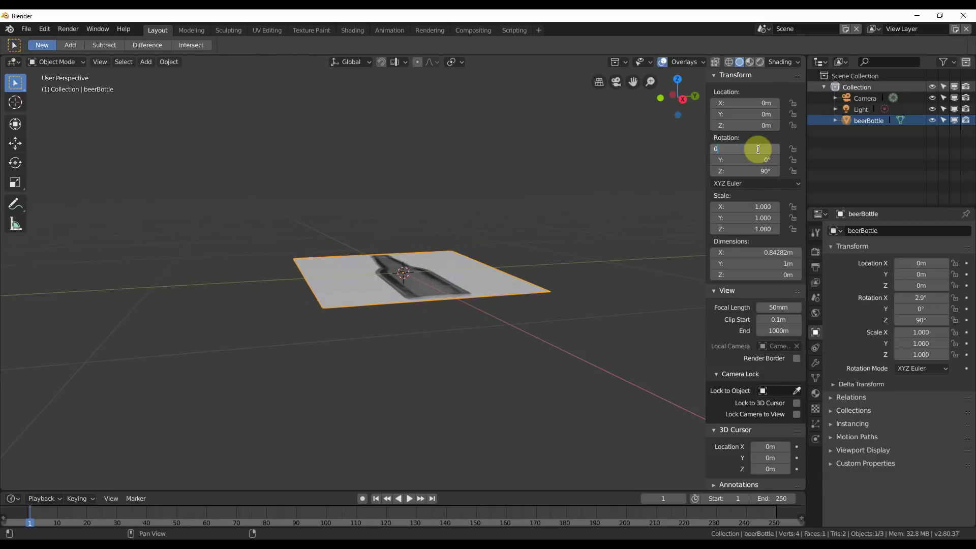
{"action": "key", "text": "Return"}
Step: Orbit and zoom around the flat bottle plane, then narrow the viewport sidebar
{"action": "middle_click_drag", "start_coordinate": [516, 215], "coordinate": [560, 257]}
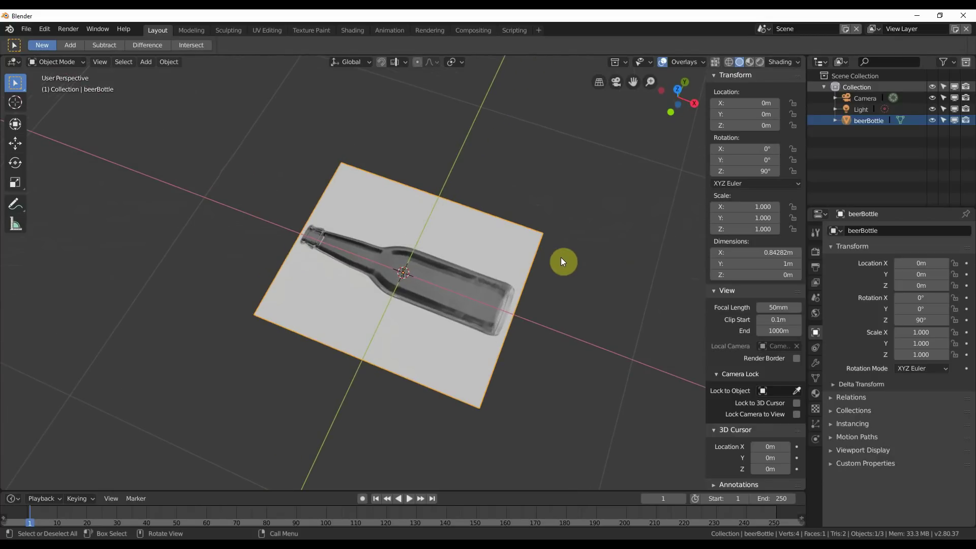
{"action": "scroll", "coordinate": [560, 257], "scroll_direction": "up", "scroll_amount": 2}
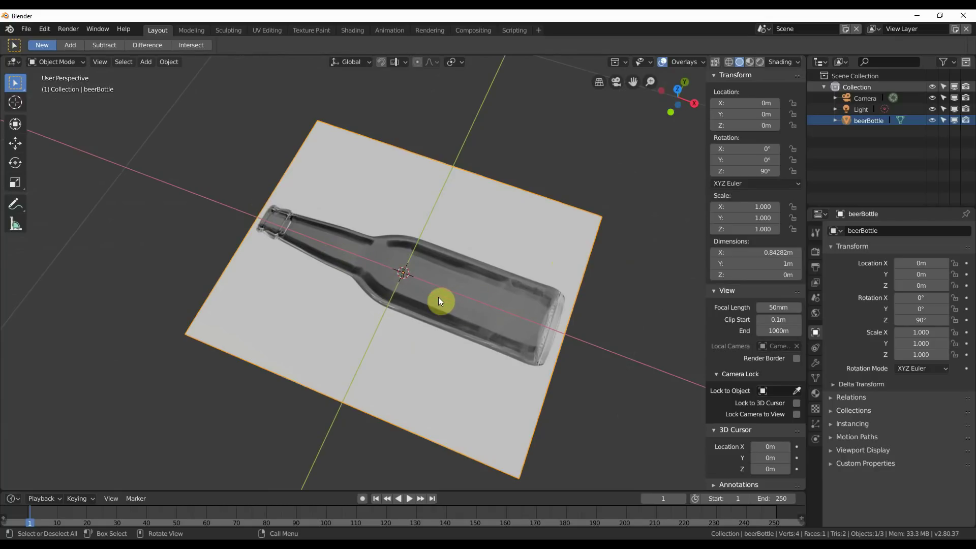
{"action": "scroll", "coordinate": [427, 301], "scroll_direction": "up", "scroll_amount": 3}
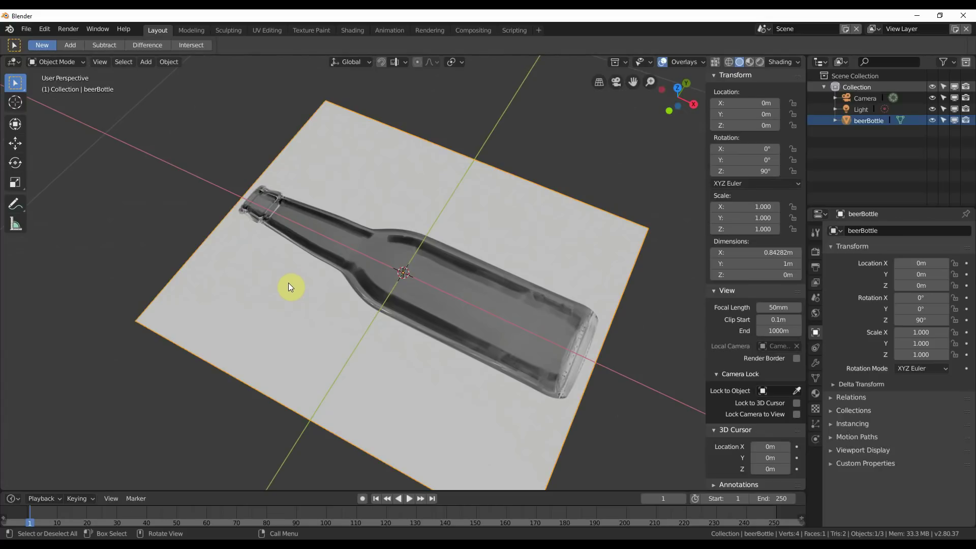
{"action": "middle_click_drag", "start_coordinate": [355, 261], "coordinate": [249, 248]}
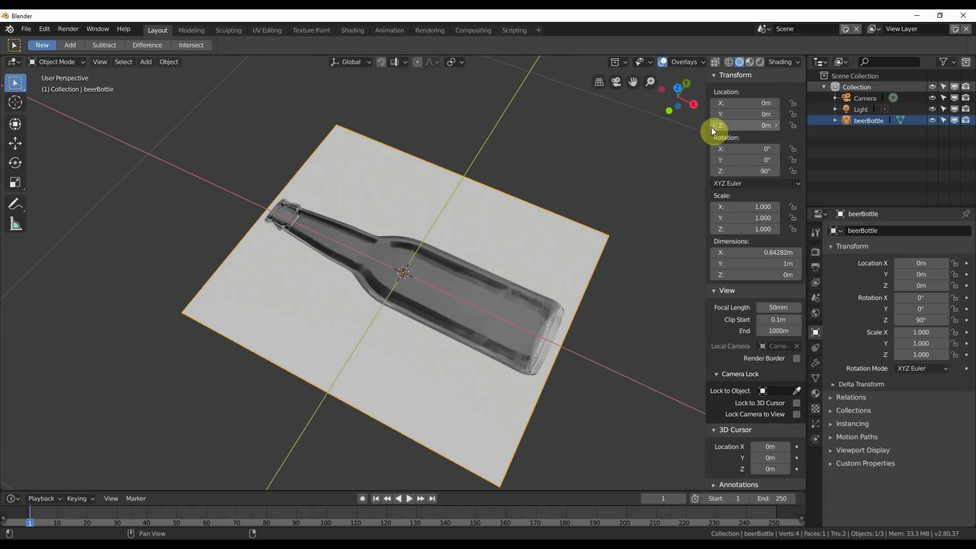
{"action": "left_click_drag", "start_coordinate": [707, 135], "coordinate": [824, 126]}
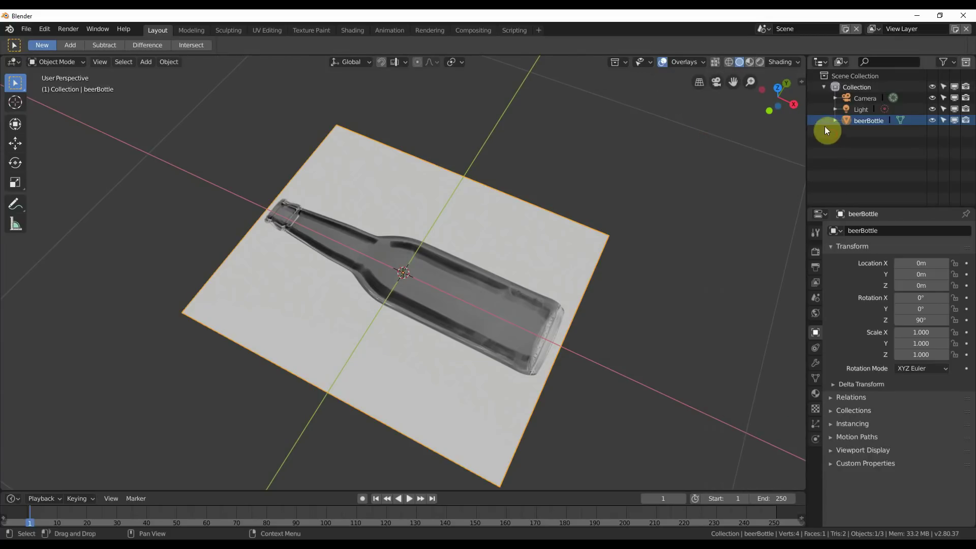
Step: Switch to Top Orthographic view with the gizmo's Z axis and zoom in on the bottle
{"action": "left_click_drag", "start_coordinate": [774, 92], "coordinate": [776, 89]}
{"action": "left_click", "coordinate": [776, 90]}
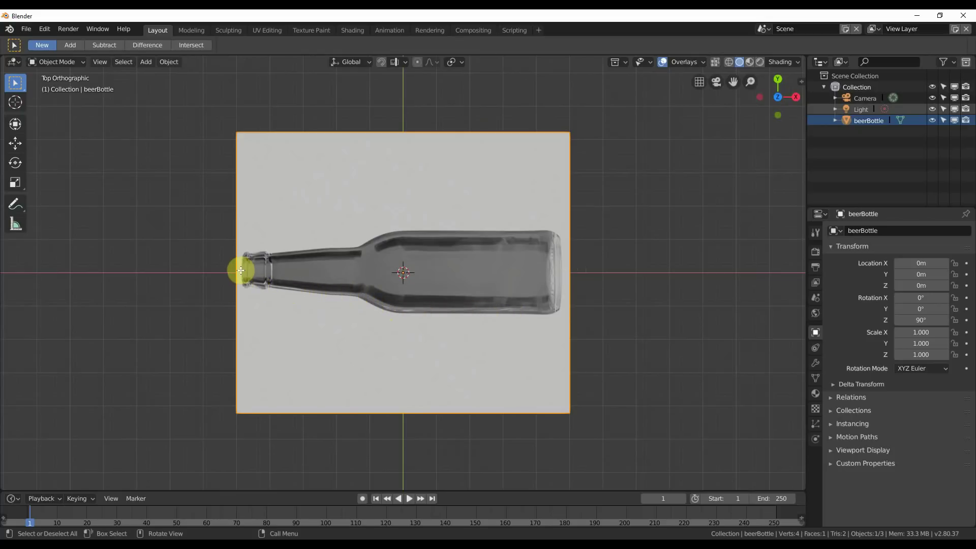
{"action": "scroll", "coordinate": [241, 272], "scroll_direction": "up", "scroll_amount": 2}
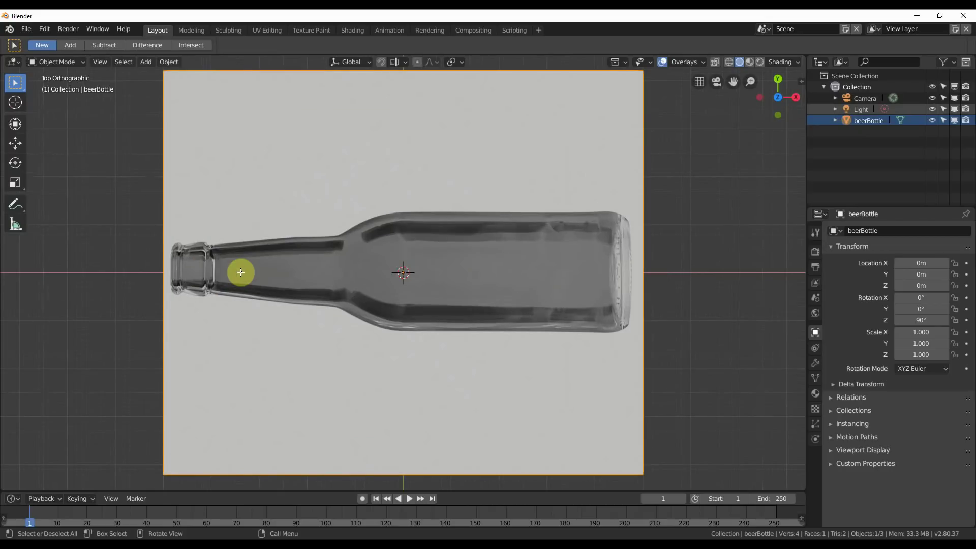
{"action": "scroll", "coordinate": [241, 272], "scroll_direction": "up", "scroll_amount": 1}
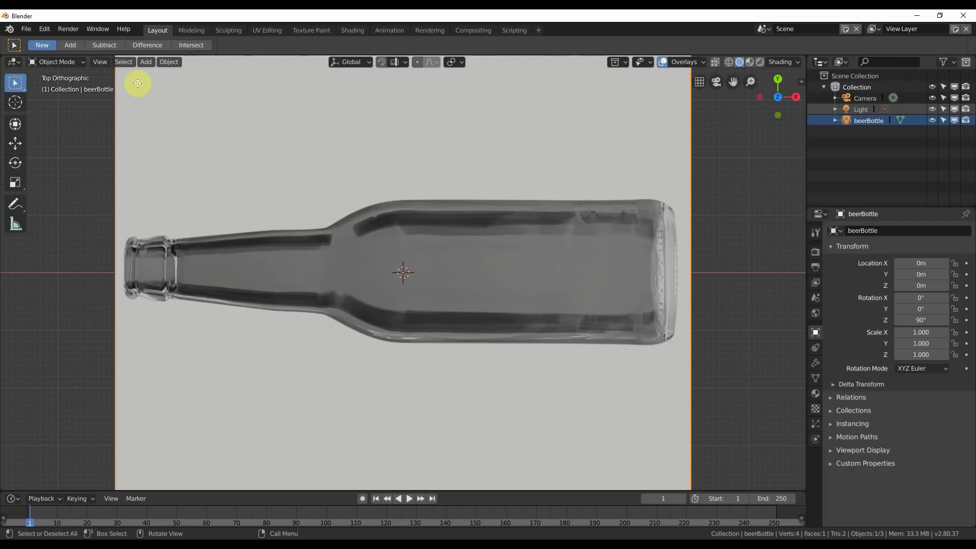
Step: Add a mesh Plane over the bottle reference and enter Edit Mode
{"action": "left_click", "coordinate": [149, 63]}
{"action": "mouse_move", "coordinate": [154, 74]}
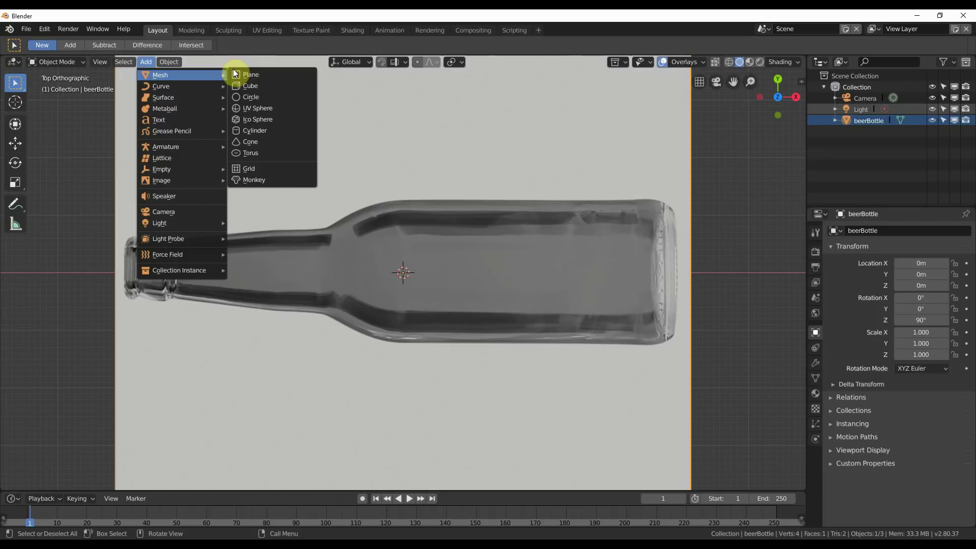
{"action": "left_click", "coordinate": [260, 74]}
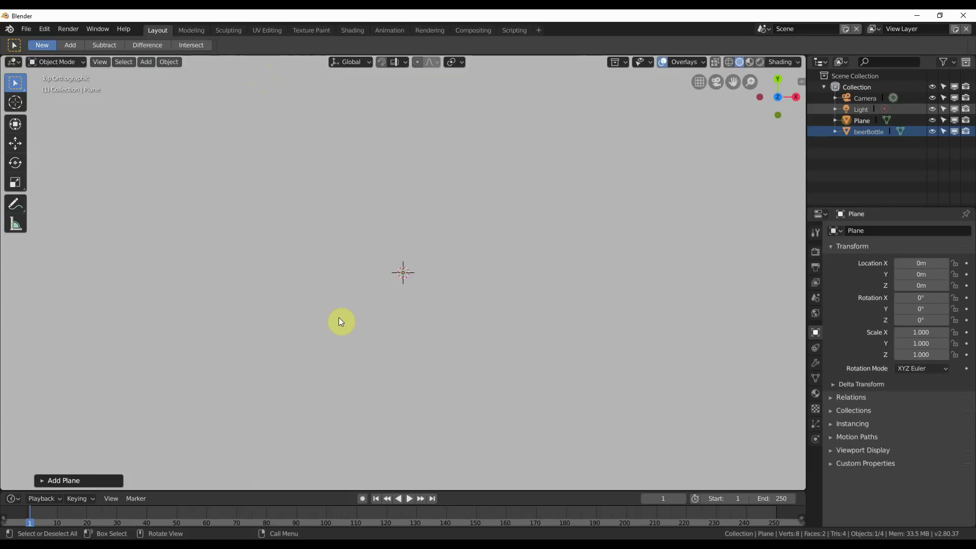
{"action": "scroll", "coordinate": [341, 321], "scroll_direction": "down", "scroll_amount": 5}
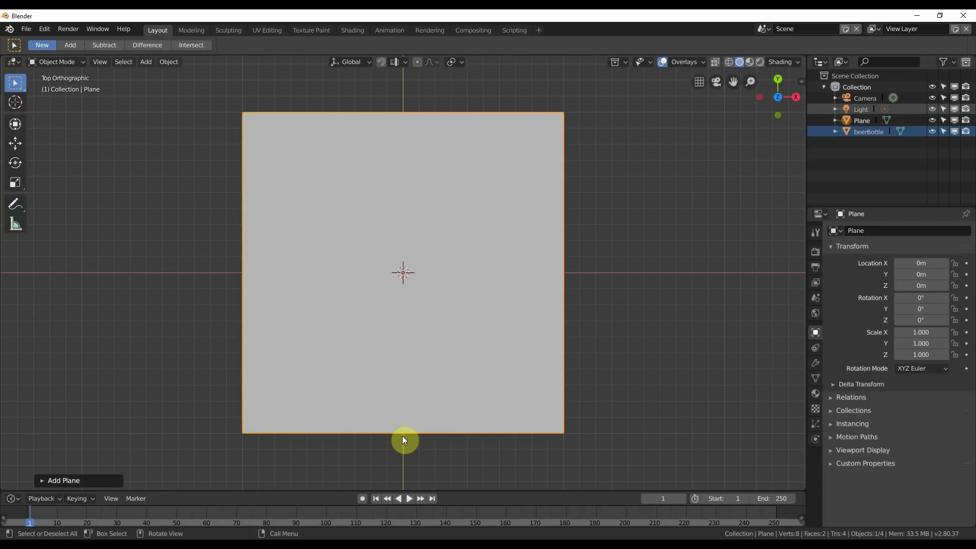
{"action": "key", "text": "Tab"}
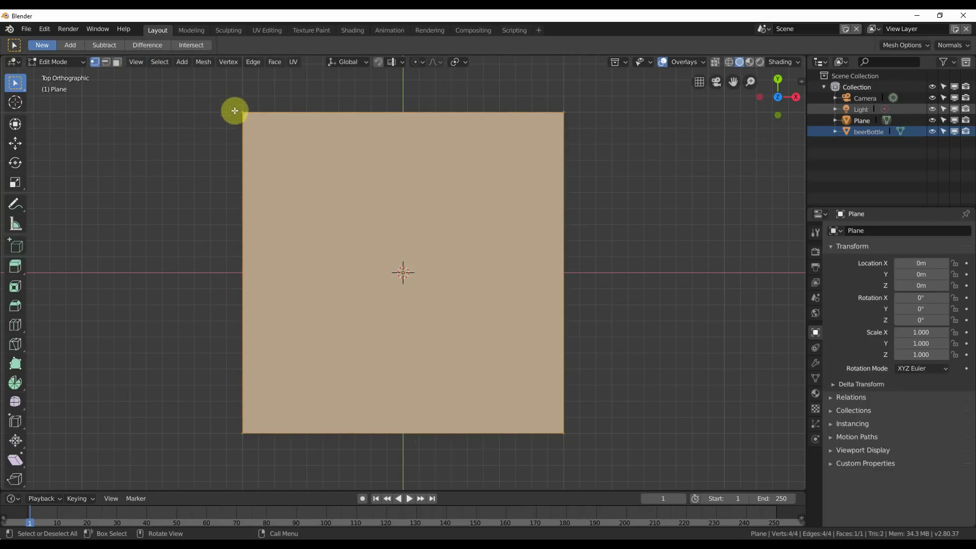
Step: Merge the plane's four vertices At Center into a single vertex
{"action": "left_click", "coordinate": [228, 62]}
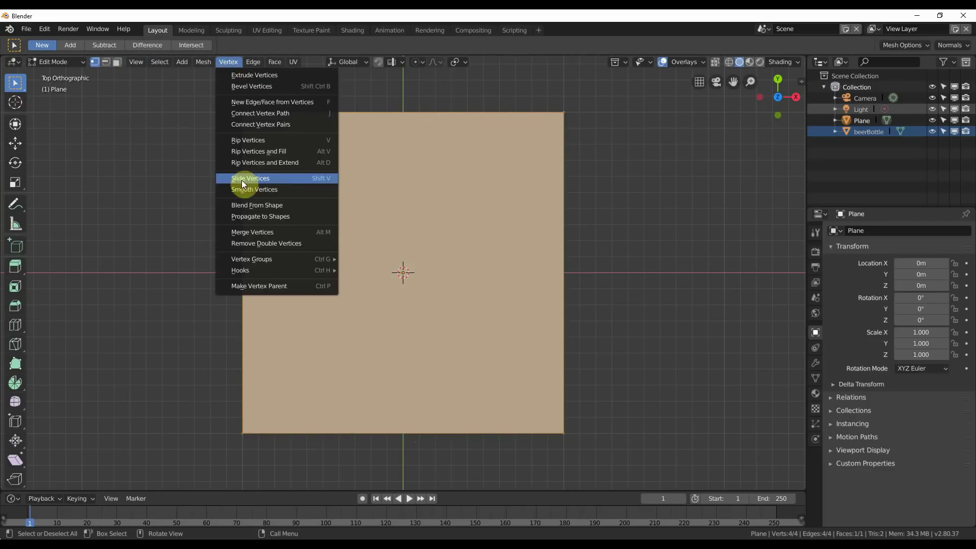
{"action": "left_click", "coordinate": [323, 233]}
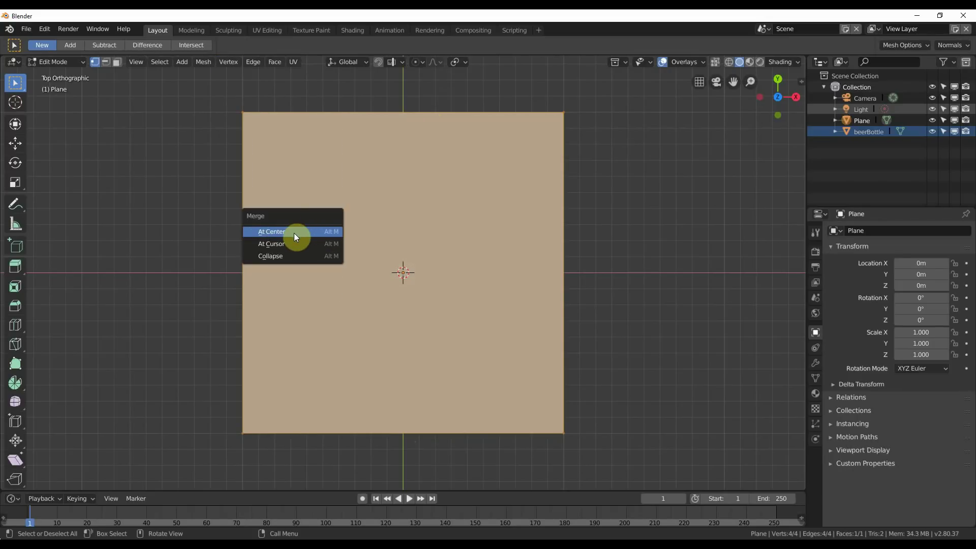
{"action": "left_click", "coordinate": [299, 231]}
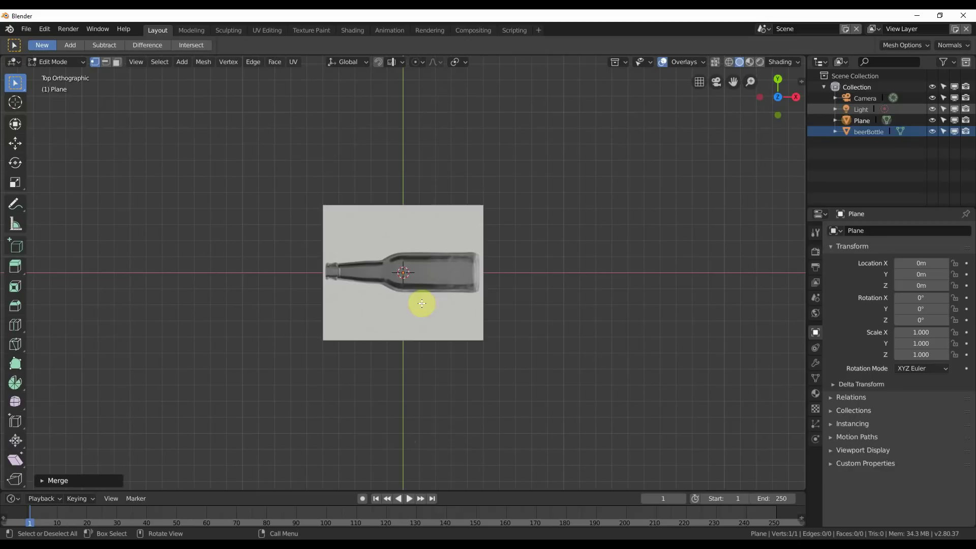
{"action": "scroll", "coordinate": [447, 322], "scroll_direction": "up", "scroll_amount": 6}
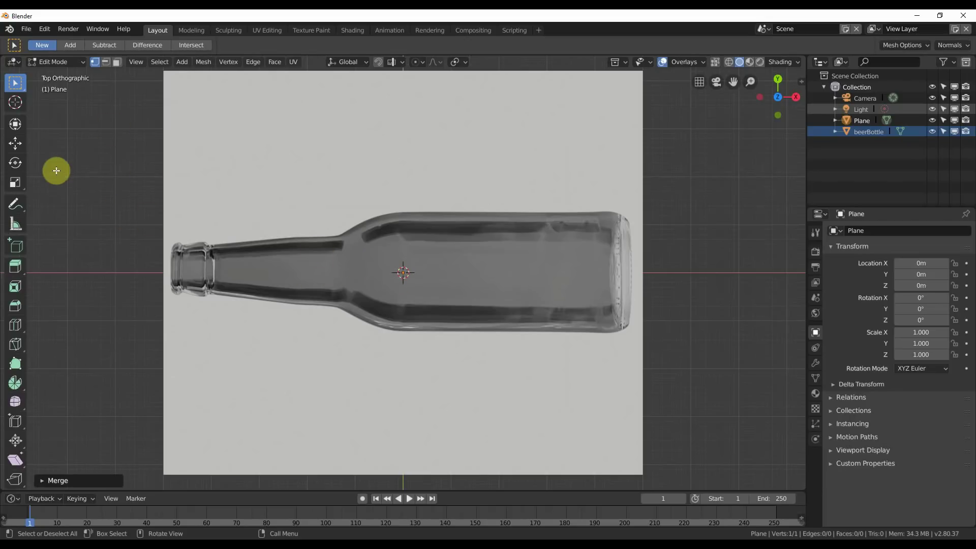
Step: Move the vertex left along X to the bottle's neck opening
{"action": "left_click", "coordinate": [15, 143]}
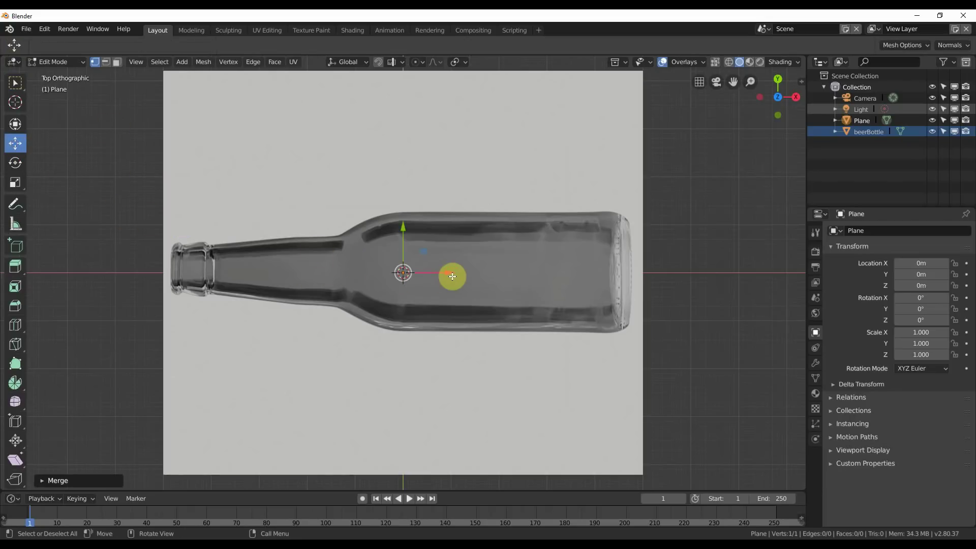
{"action": "left_click_drag", "start_coordinate": [447, 276], "coordinate": [216, 275]}
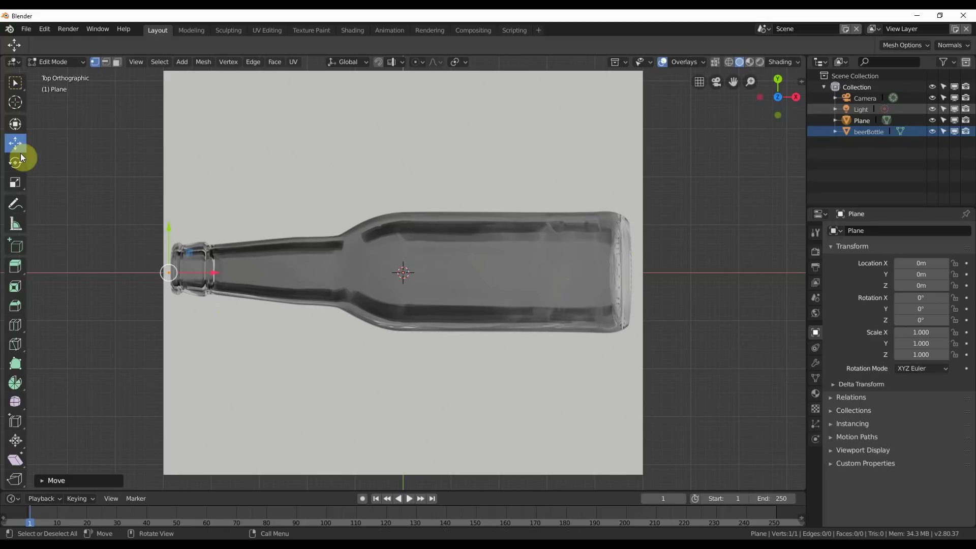
{"action": "scroll", "coordinate": [152, 263], "scroll_direction": "up", "scroll_amount": 2}
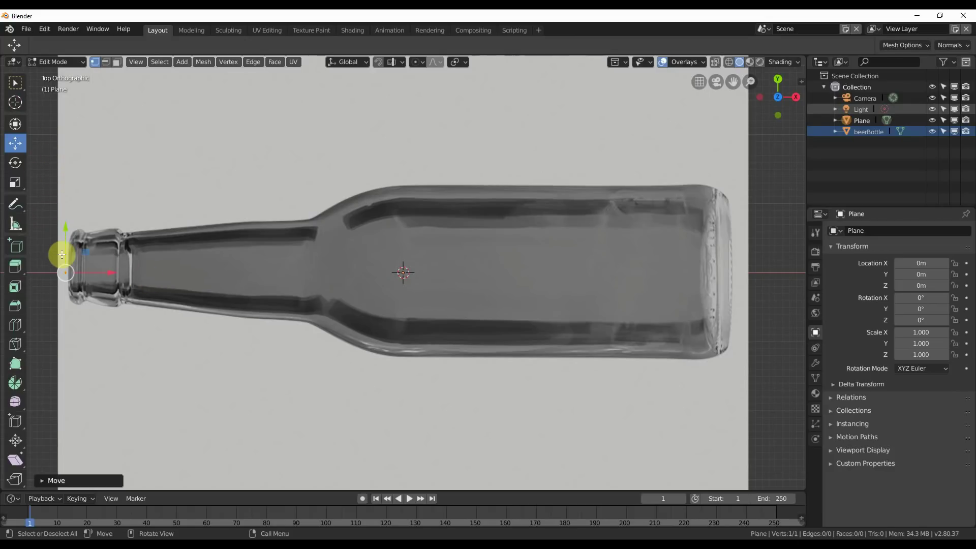
Step: Extrude the vertex along the centre line to the bottle's base
{"action": "key", "text": "e"}
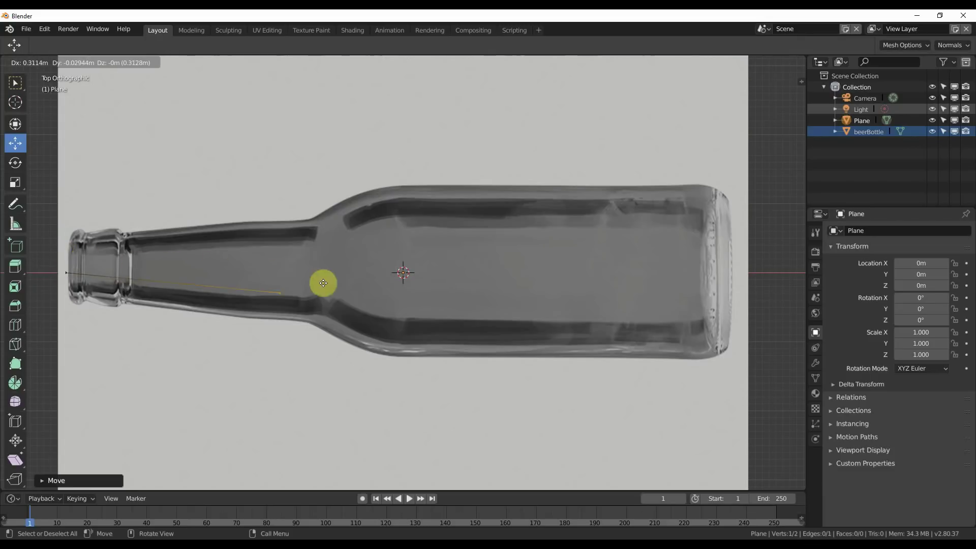
{"action": "left_click", "coordinate": [644, 280]}
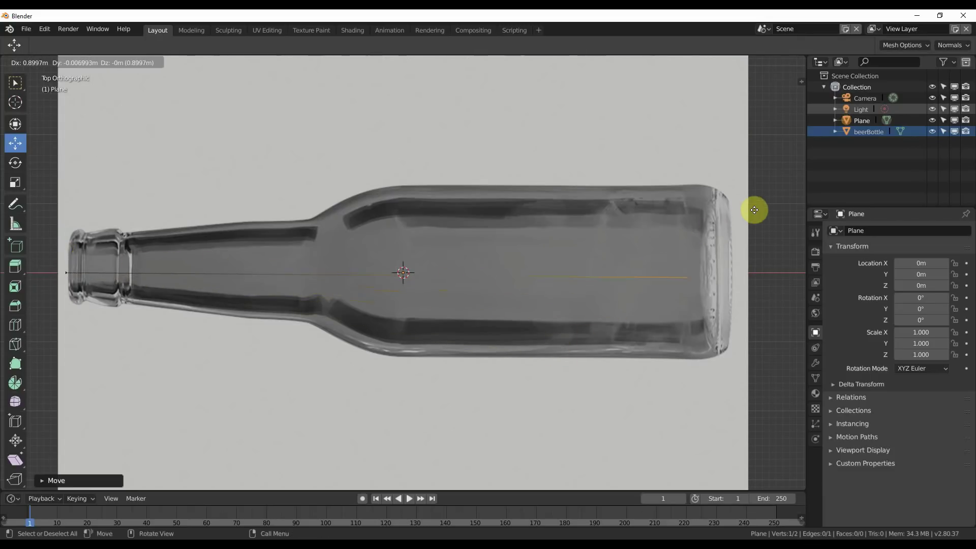
{"action": "key", "text": "ctrl"}
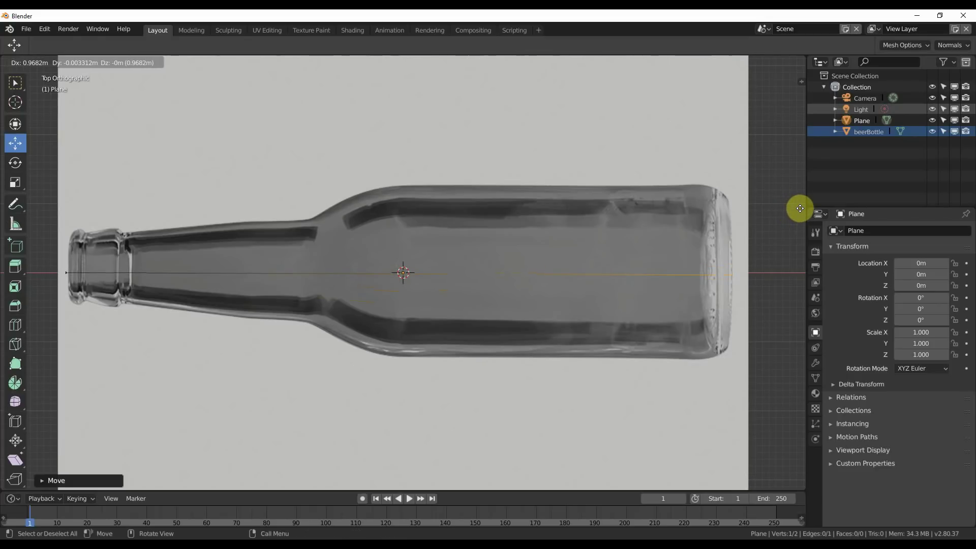
{"action": "left_click", "coordinate": [800, 208]}
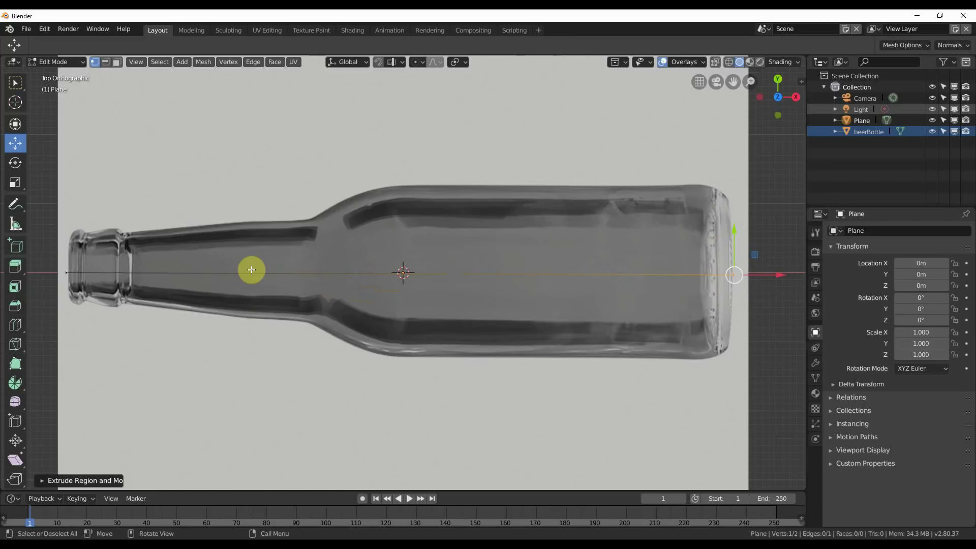
Step: Select the centre-line edge and loop-cut it, adjusting to 18 cuts
{"action": "left_click", "coordinate": [106, 62]}
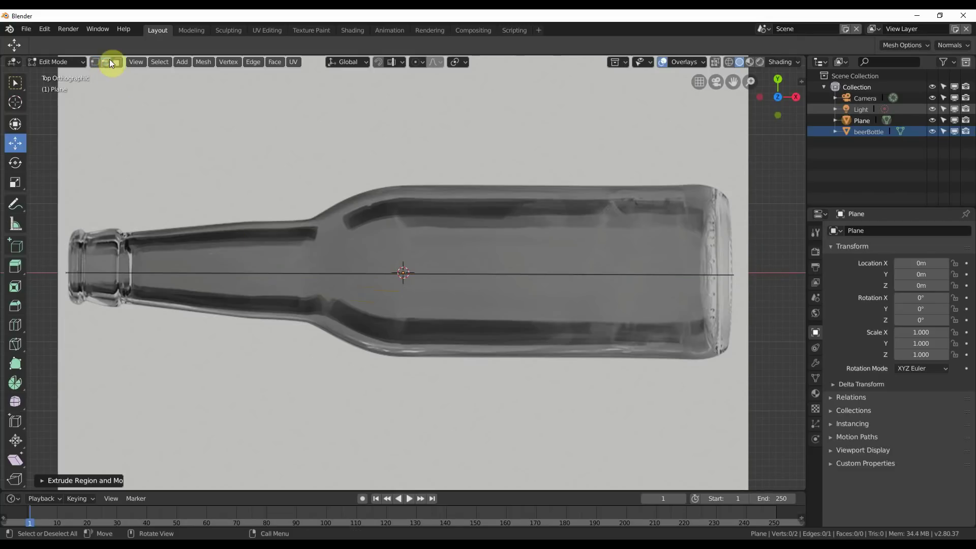
{"action": "left_click", "coordinate": [164, 273]}
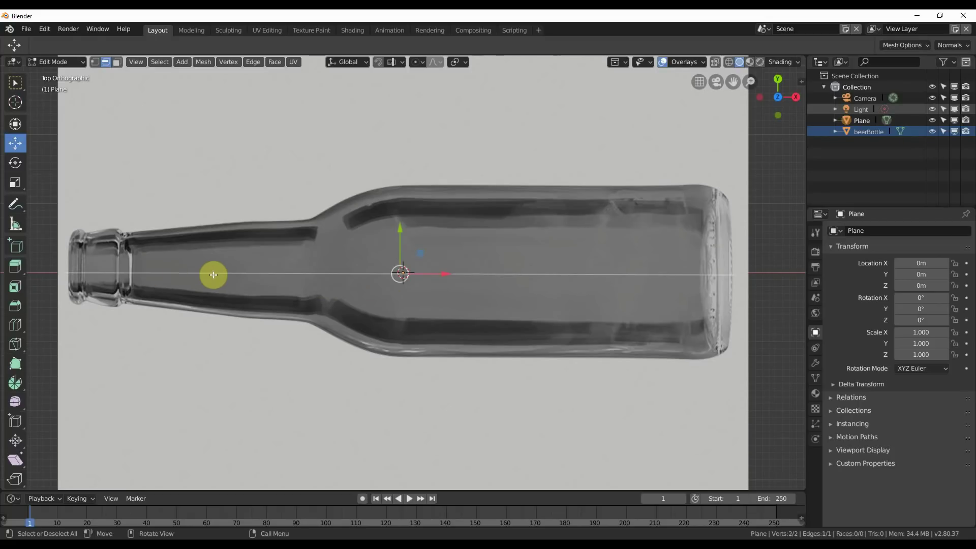
{"action": "key", "text": "ctrl"}
{"action": "key", "text": "ctrl+r"}
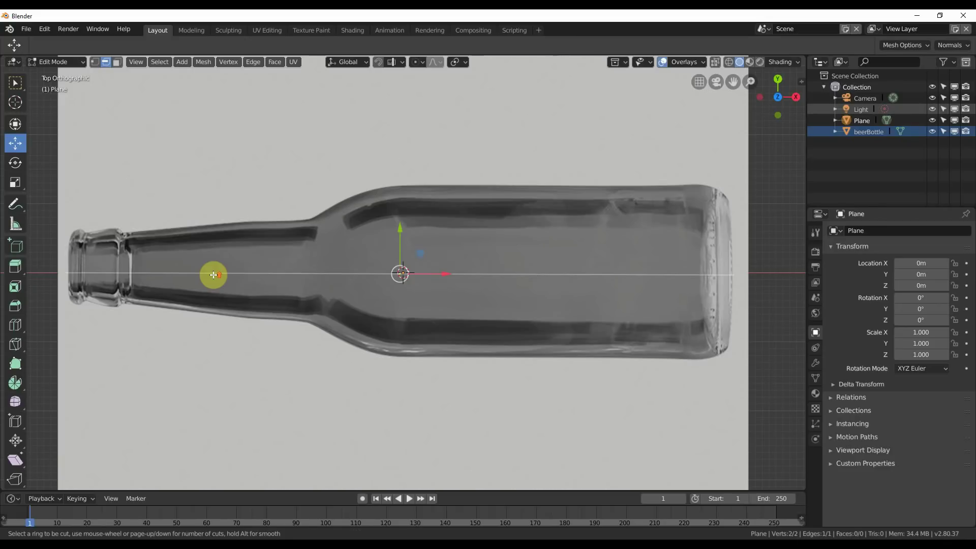
{"action": "scroll", "coordinate": [213, 275], "scroll_direction": "up", "scroll_amount": 1}
{"action": "scroll", "coordinate": [213, 274], "scroll_direction": "up", "scroll_amount": 2}
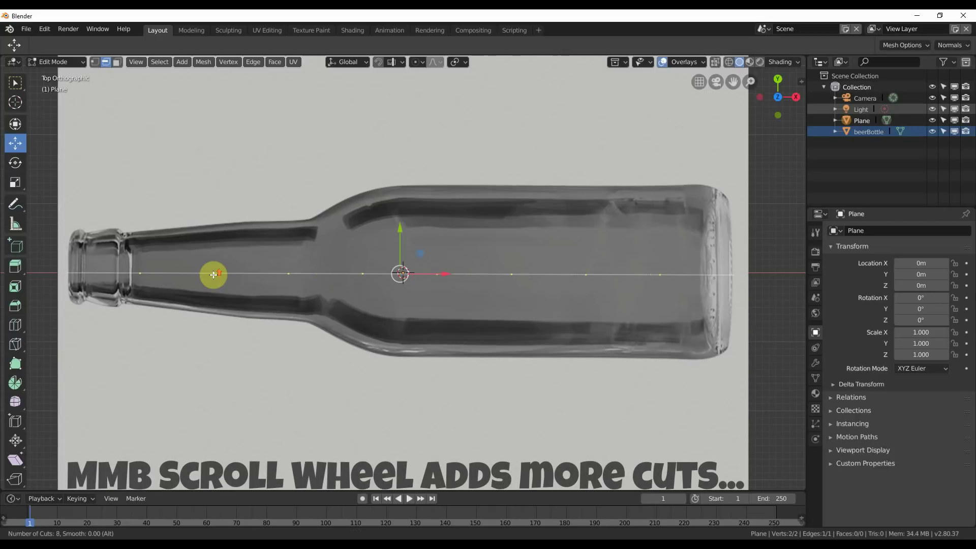
{"action": "scroll", "coordinate": [214, 275], "scroll_direction": "up", "scroll_amount": 3}
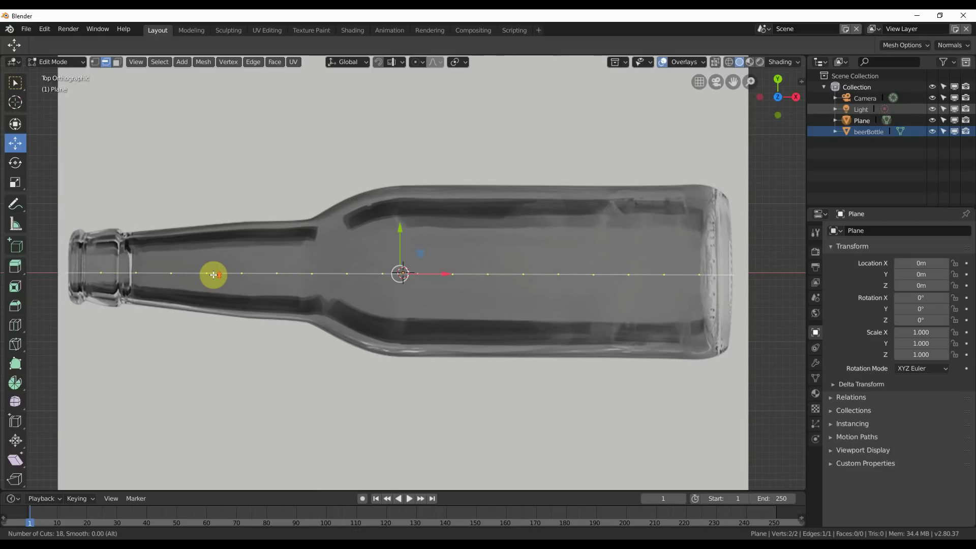
{"action": "scroll", "coordinate": [213, 275], "scroll_direction": "up", "scroll_amount": 2}
{"action": "scroll", "coordinate": [214, 275], "scroll_direction": "down", "scroll_amount": 1}
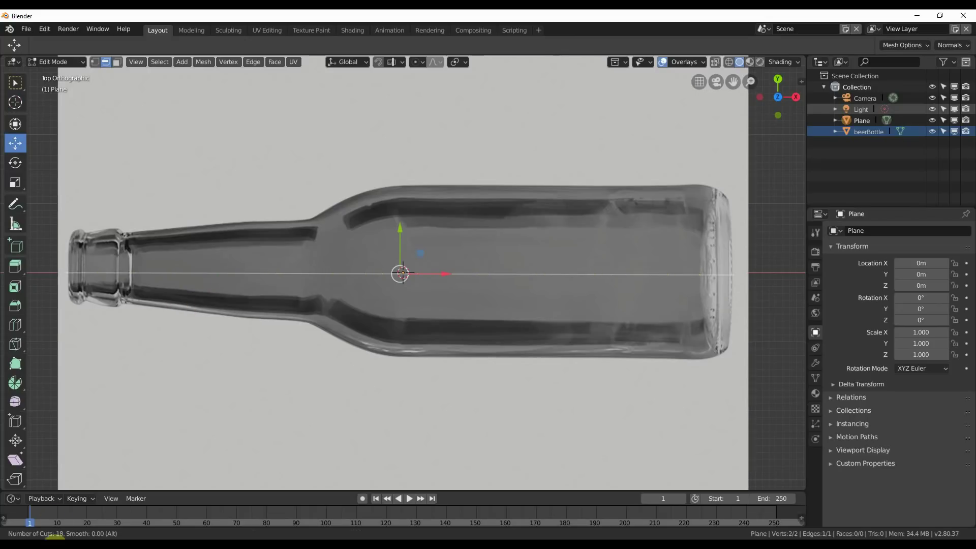
Step: Commit the 18 cuts and move the end vertex down to the bottle's base corner
{"action": "left_click", "coordinate": [383, 274]}
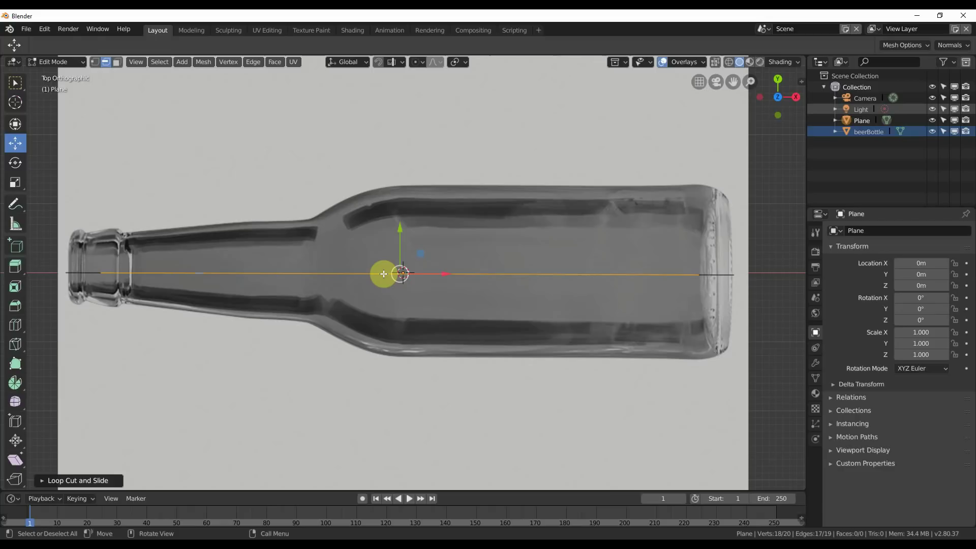
{"action": "key", "text": "1"}
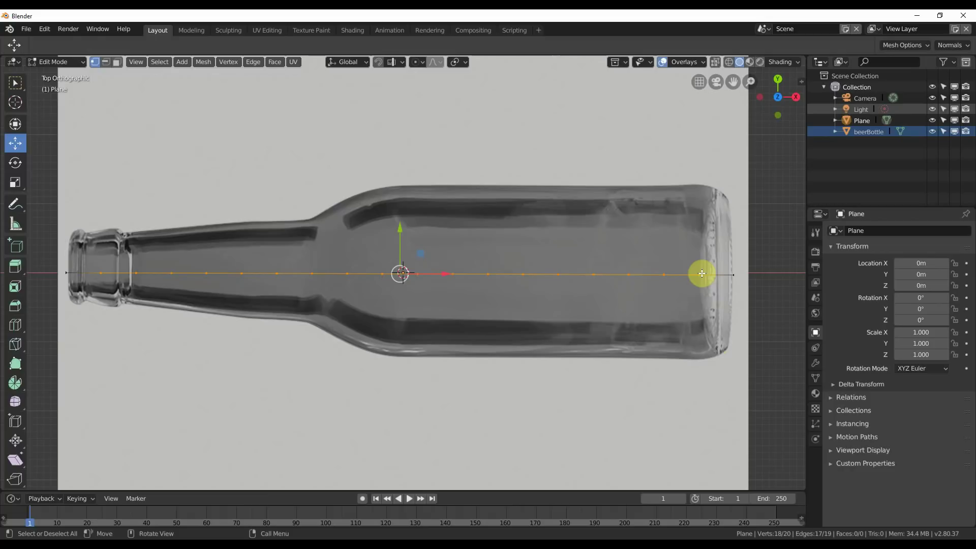
{"action": "left_click_drag", "start_coordinate": [702, 273], "coordinate": [701, 286]}
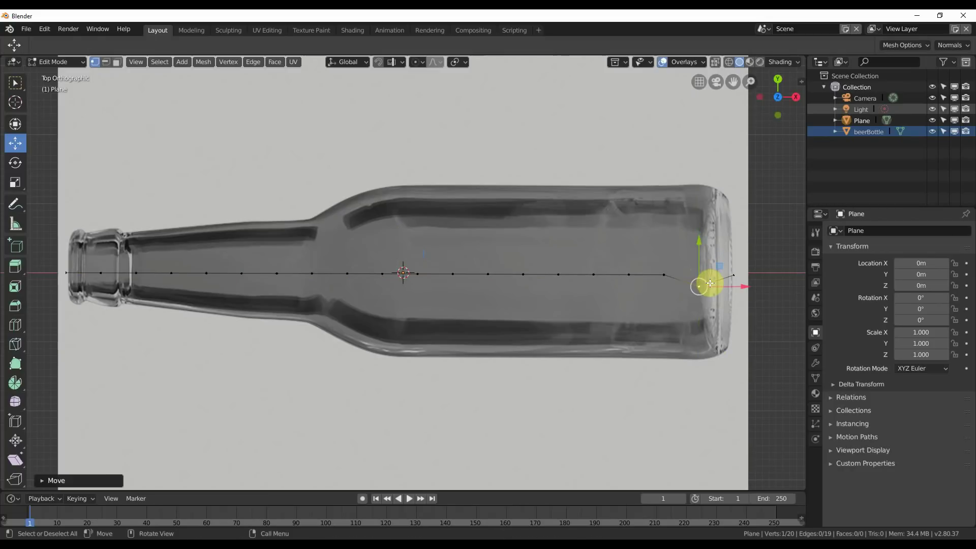
{"action": "key", "text": "g"}
{"action": "key", "text": "x"}
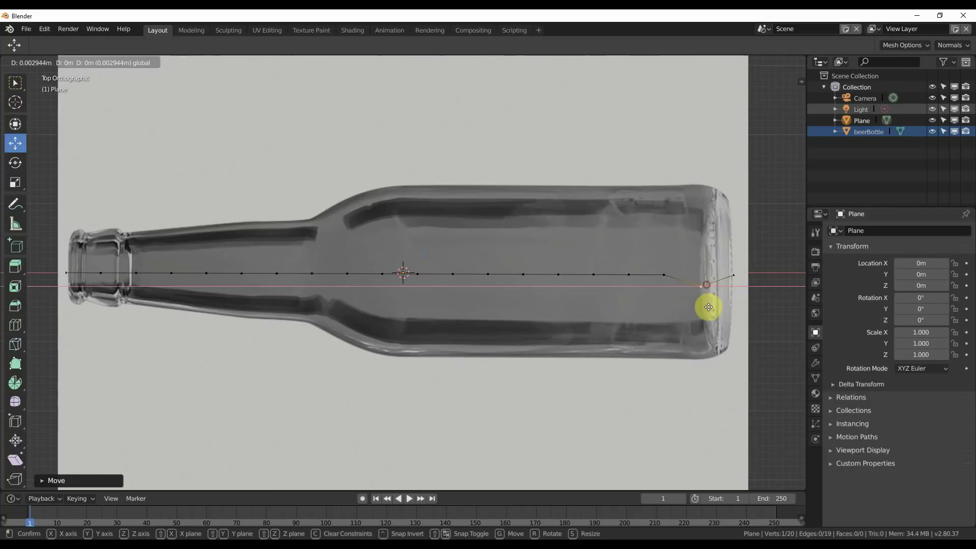
{"action": "left_click", "coordinate": [710, 317]}
{"action": "key", "text": "g"}
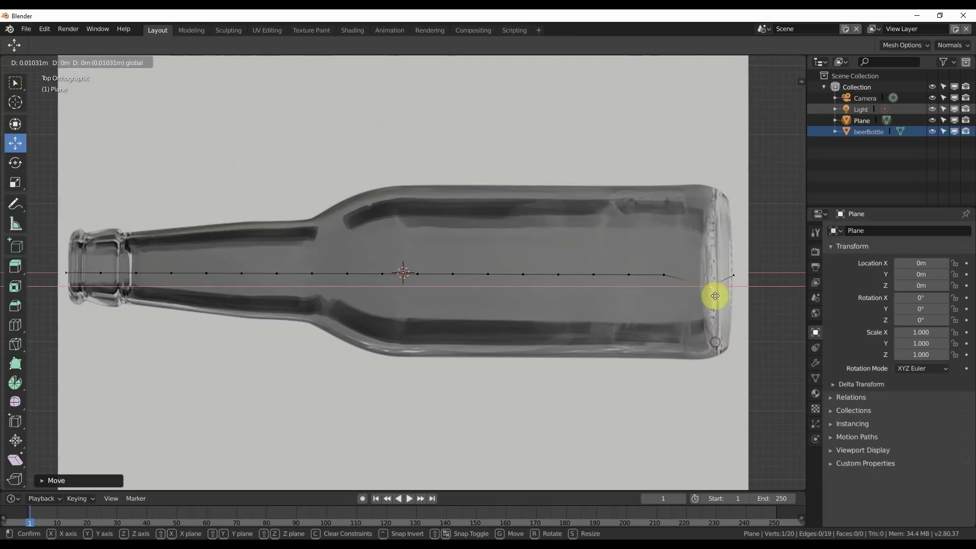
{"action": "left_click", "coordinate": [713, 288]}
{"action": "key", "text": "g"}
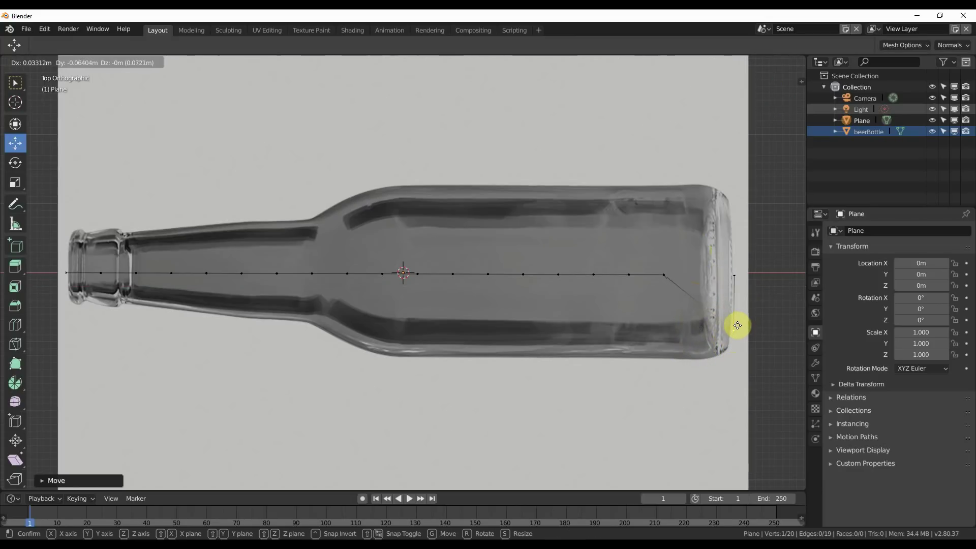
Step: Pull the next four profile points down onto the bottle's lower outline
{"action": "left_click", "coordinate": [734, 321]}
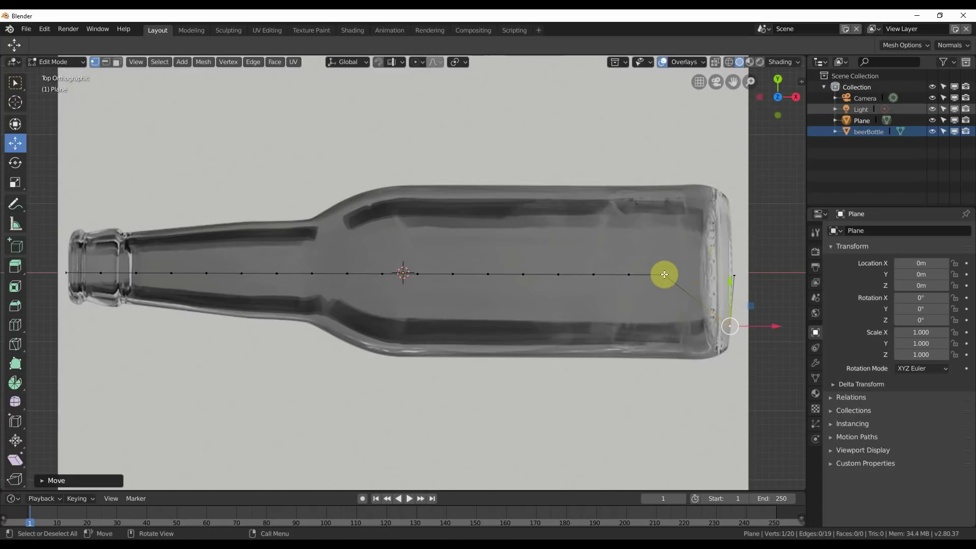
{"action": "left_click", "coordinate": [664, 274]}
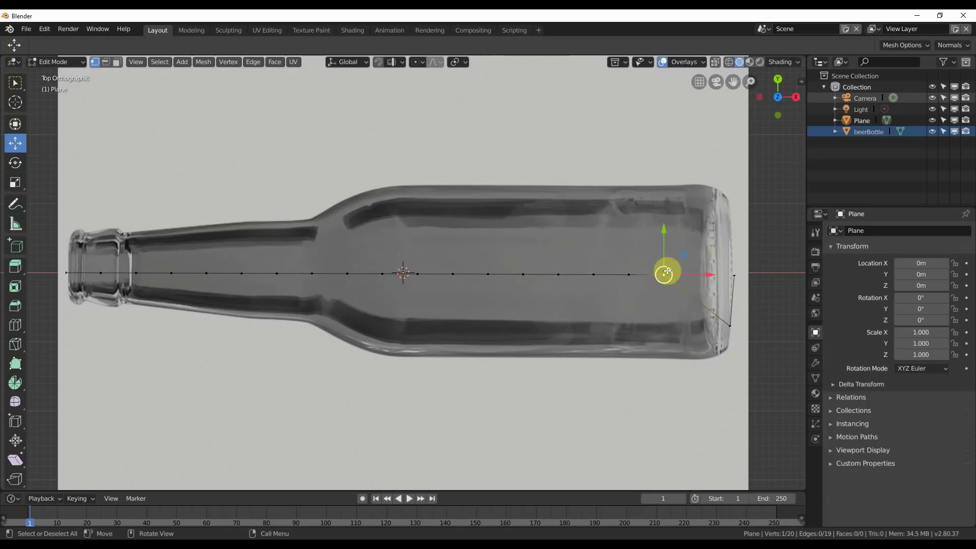
{"action": "left_click_drag", "start_coordinate": [668, 268], "coordinate": [732, 345]}
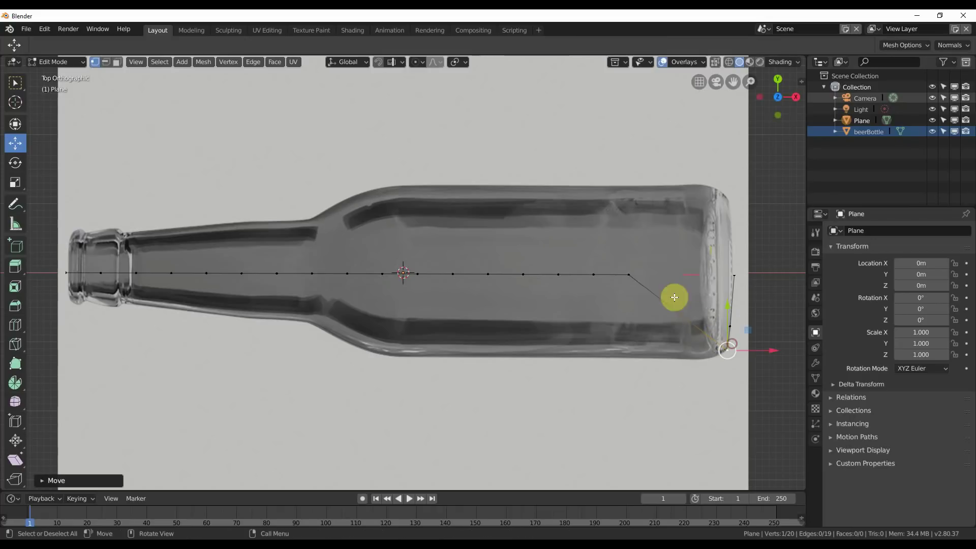
{"action": "left_click", "coordinate": [629, 274]}
{"action": "left_click_drag", "start_coordinate": [632, 270], "coordinate": [711, 350]}
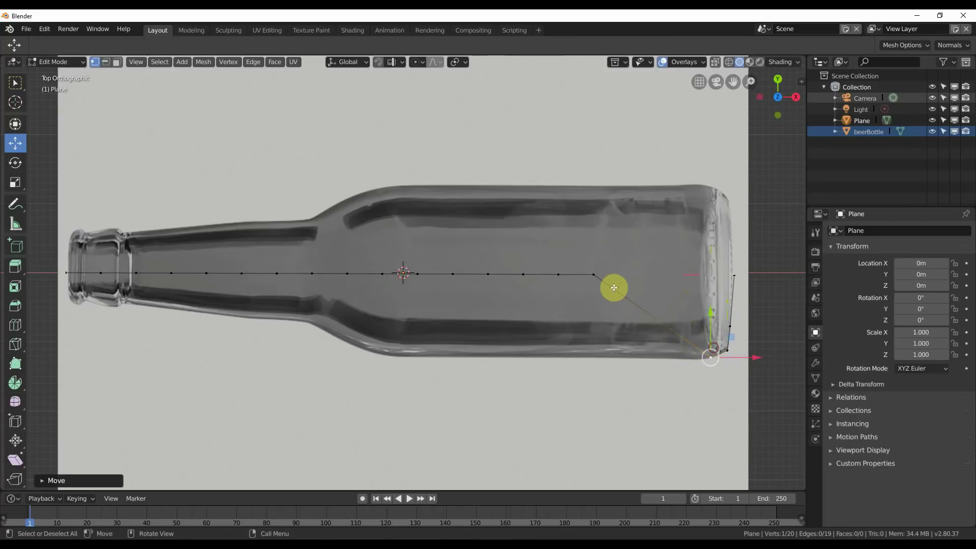
{"action": "left_click", "coordinate": [594, 274]}
{"action": "left_click_drag", "start_coordinate": [595, 270], "coordinate": [697, 354]}
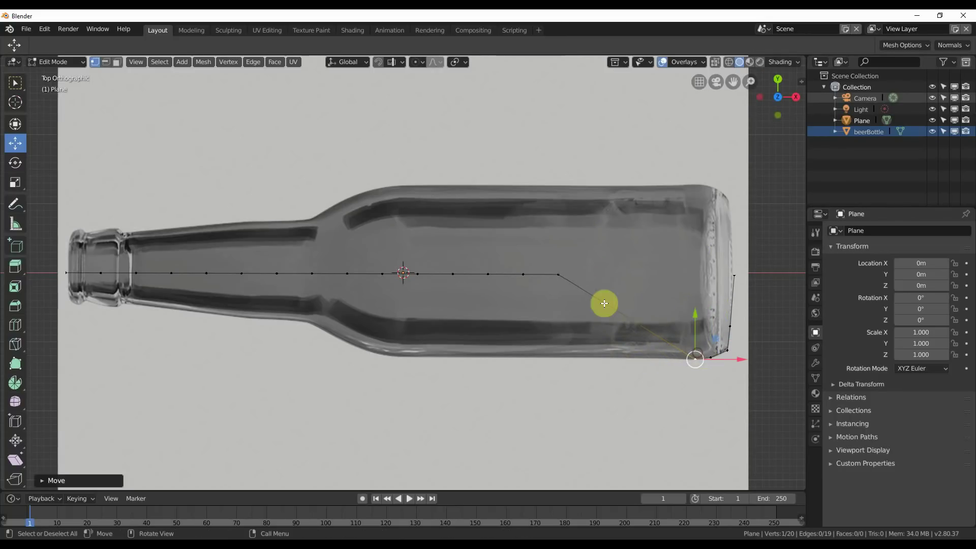
{"action": "left_click", "coordinate": [560, 274]}
{"action": "left_click_drag", "start_coordinate": [562, 276], "coordinate": [572, 345]}
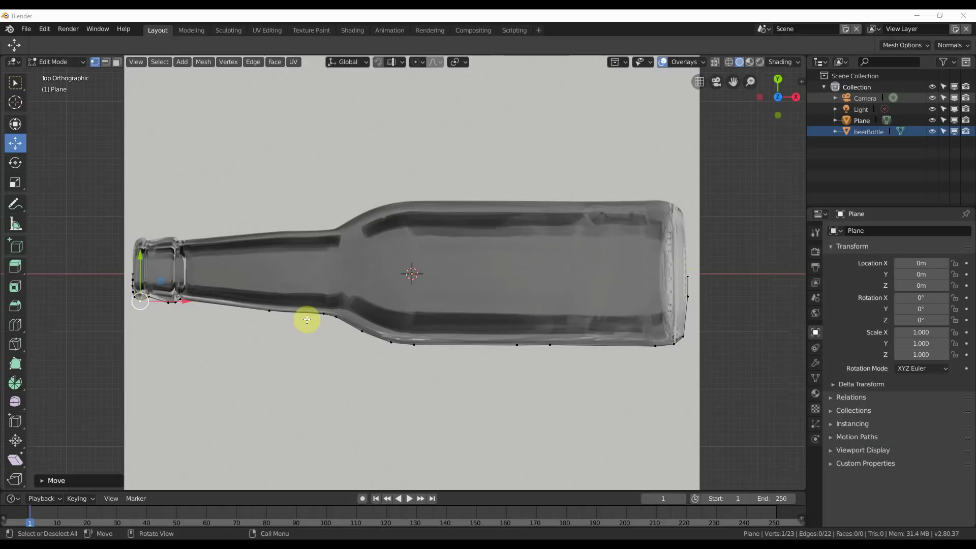
Step: Return to Object Mode, hide the beerBottle reference, and show the Plane's Modifier properties
{"action": "left_click", "coordinate": [88, 138]}
{"action": "key", "text": "Tab"}
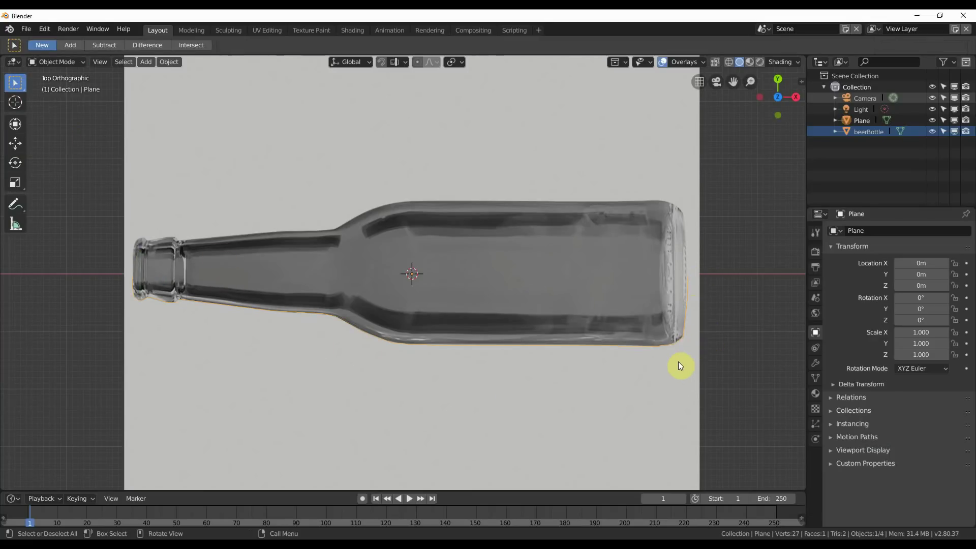
{"action": "left_click", "coordinate": [933, 132]}
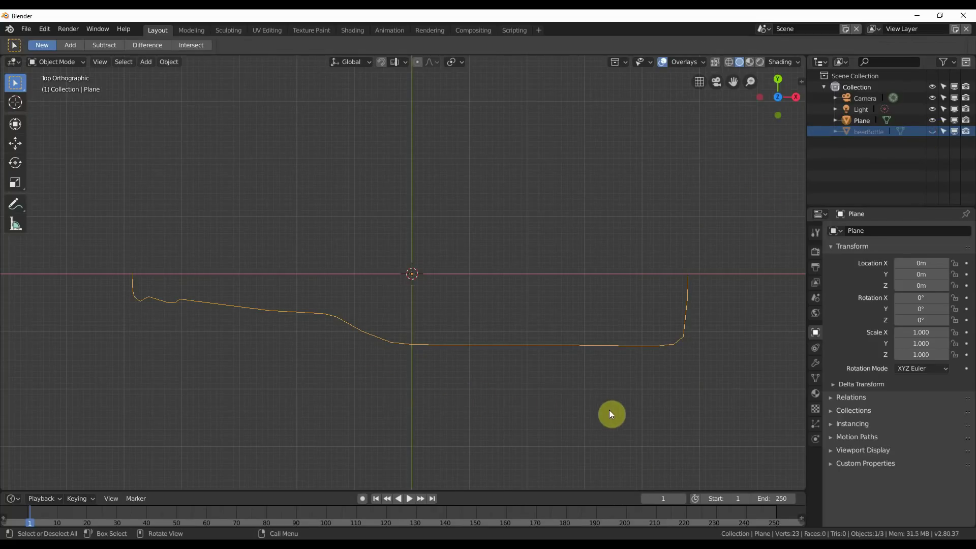
{"action": "mouse_move", "coordinate": [610, 414]}
{"action": "middle_mouse_down"}
{"action": "mouse_move", "coordinate": [568, 320]}
{"action": "mouse_move", "coordinate": [539, 320]}
{"action": "middle_mouse_up"}
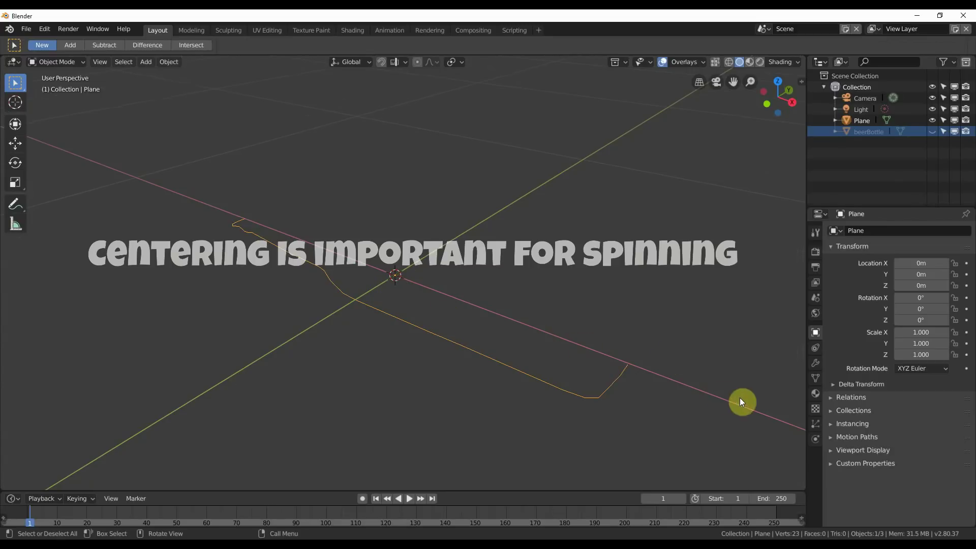
{"action": "left_click", "coordinate": [815, 366]}
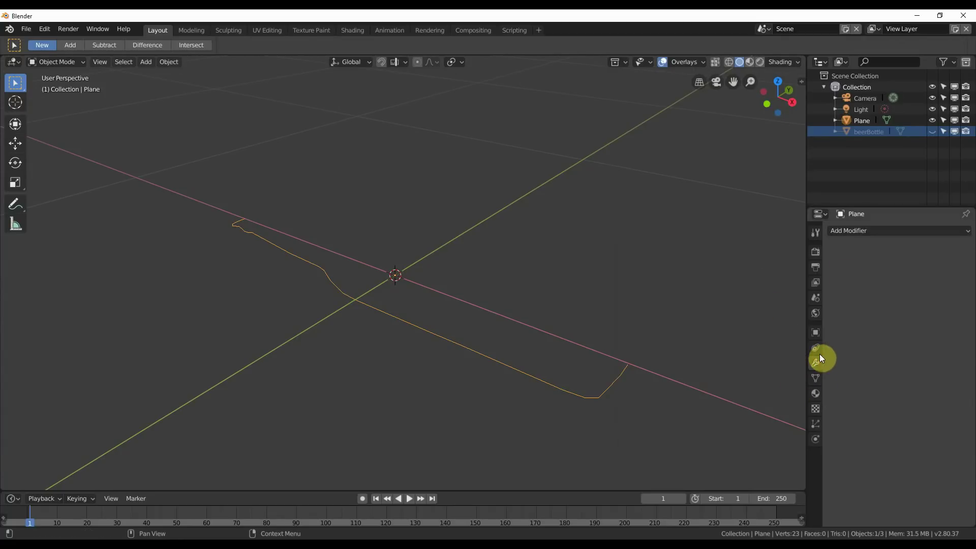
Step: Add a Screw modifier that revolves the profile around the X axis
{"action": "left_click", "coordinate": [848, 230]}
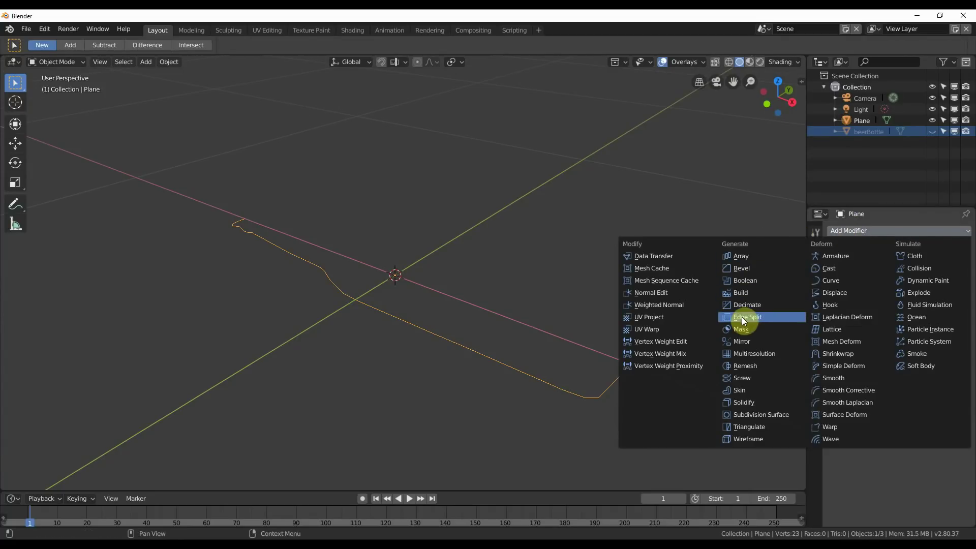
{"action": "left_click", "coordinate": [741, 379]}
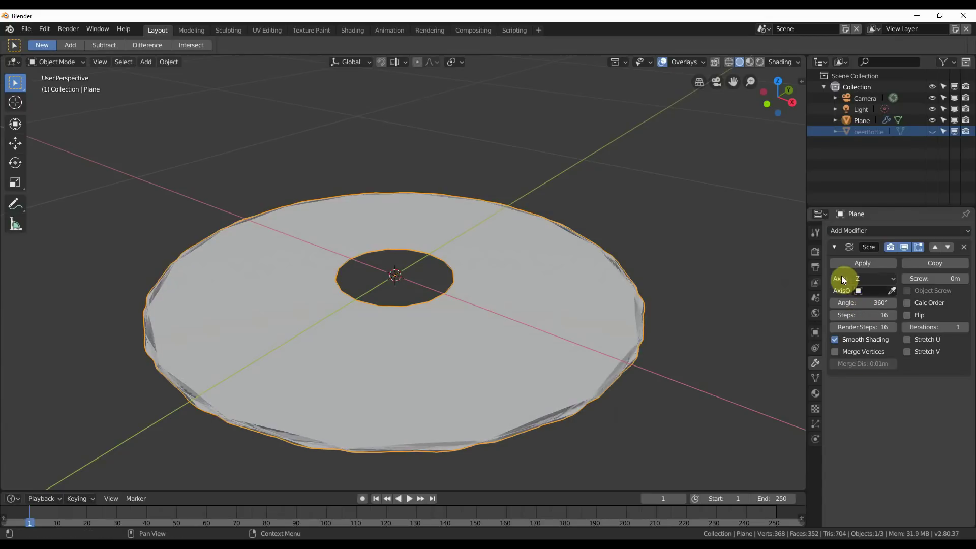
{"action": "left_click", "coordinate": [869, 278]}
{"action": "left_click", "coordinate": [872, 264]}
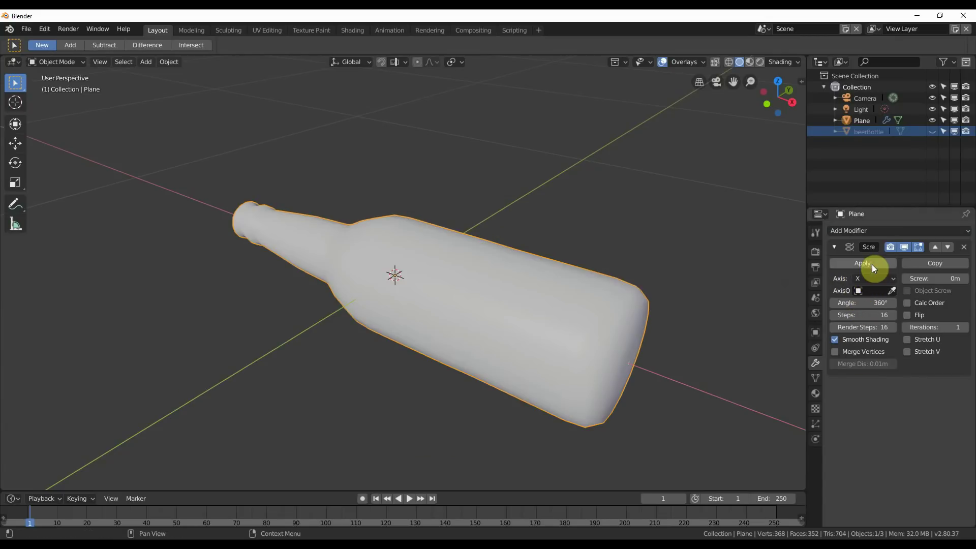
{"action": "middle_click_drag", "start_coordinate": [690, 283], "coordinate": [12, 254]}
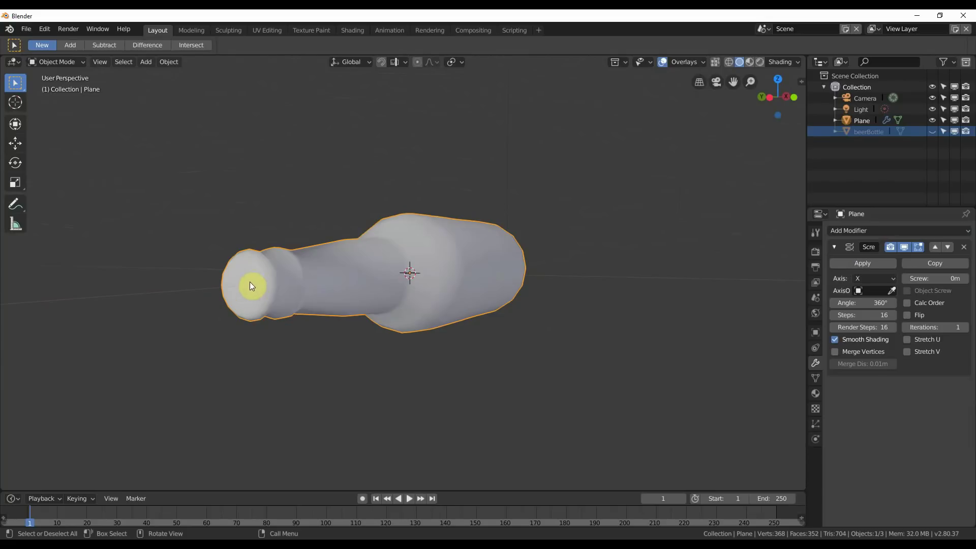
{"action": "middle_click_drag", "start_coordinate": [358, 297], "coordinate": [474, 322]}
Step: Turn off Smooth Shading and set the Screw angle back to 360°
{"action": "left_click", "coordinate": [836, 339]}
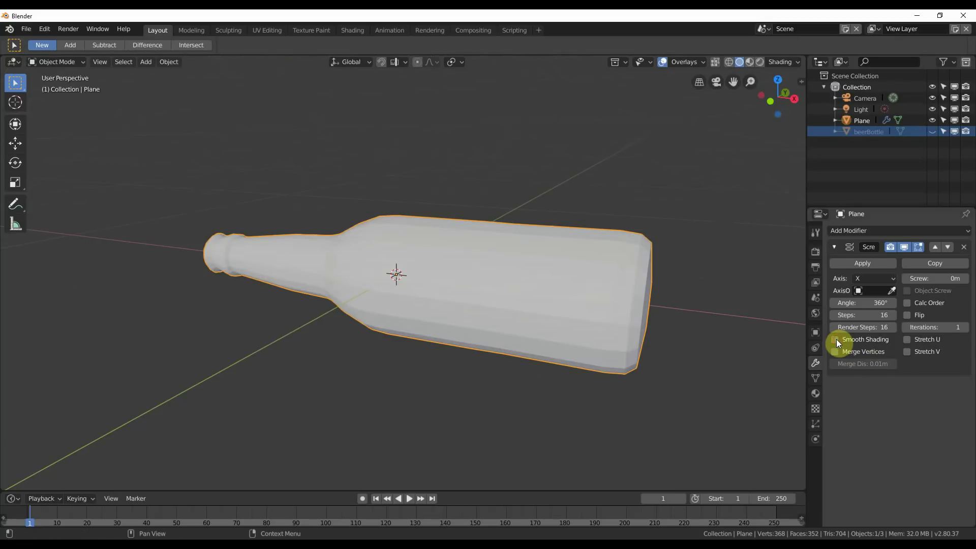
{"action": "mouse_move", "coordinate": [548, 298]}
{"action": "middle_mouse_down"}
{"action": "mouse_move", "coordinate": [552, 342]}
{"action": "mouse_move", "coordinate": [649, 312]}
{"action": "mouse_move", "coordinate": [632, 288]}
{"action": "mouse_move", "coordinate": [529, 299]}
{"action": "mouse_move", "coordinate": [506, 313]}
{"action": "middle_mouse_up"}
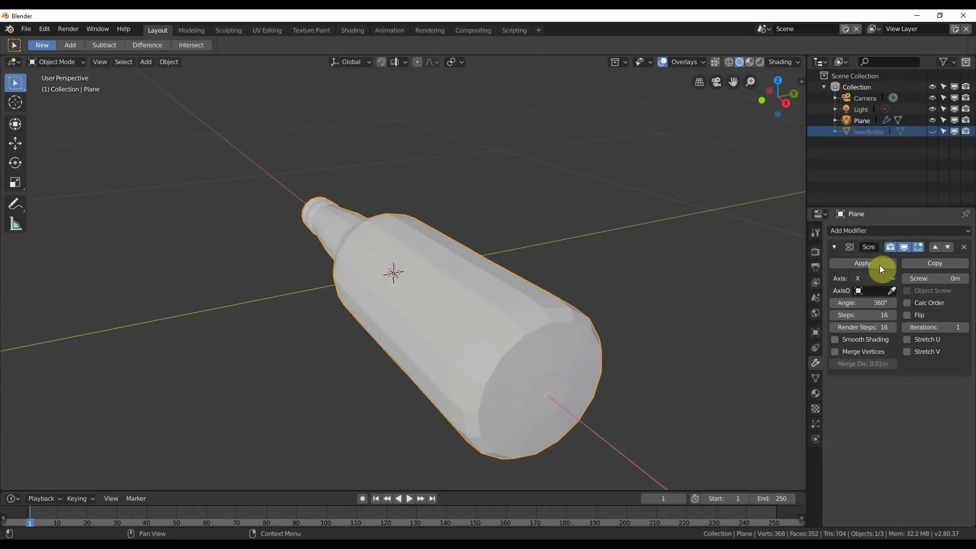
{"action": "mouse_move", "coordinate": [876, 303]}
{"action": "left_mouse_down"}
{"action": "mouse_move", "coordinate": [847, 303]}
{"action": "mouse_move", "coordinate": [934, 303]}
{"action": "mouse_move", "coordinate": [874, 303]}
{"action": "left_mouse_up"}
{"action": "left_click", "coordinate": [875, 303]}
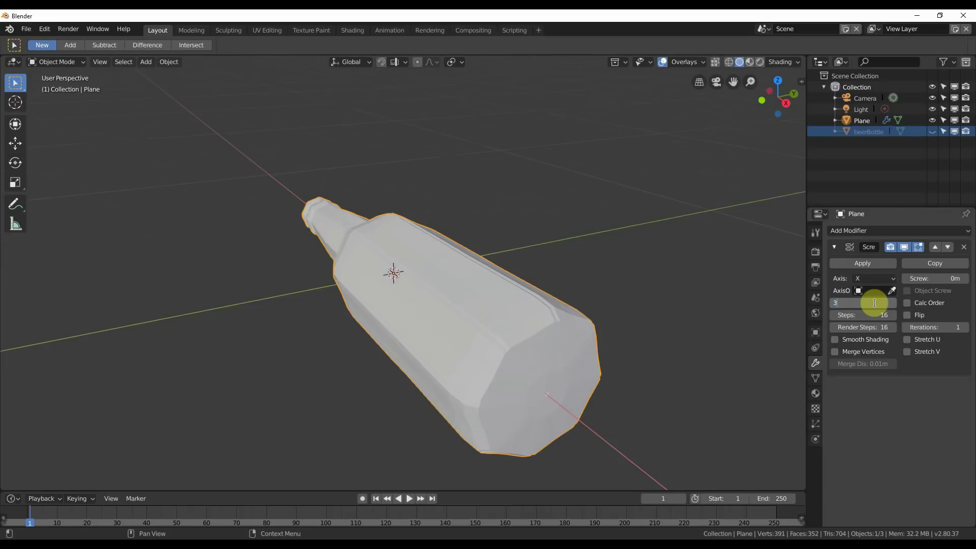
{"action": "type", "text": "360"}
{"action": "key", "text": "Return"}
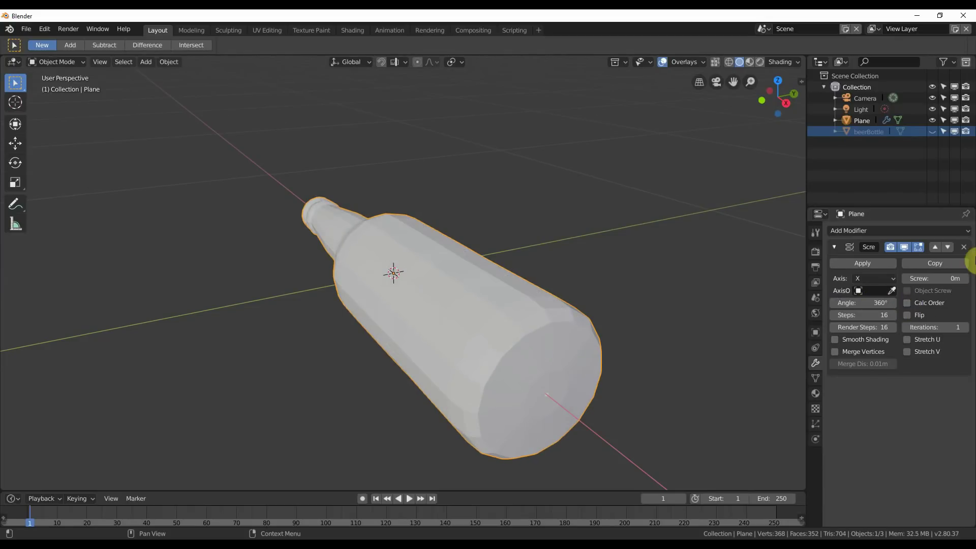
{"action": "middle_click_drag", "start_coordinate": [558, 288], "coordinate": [631, 236]}
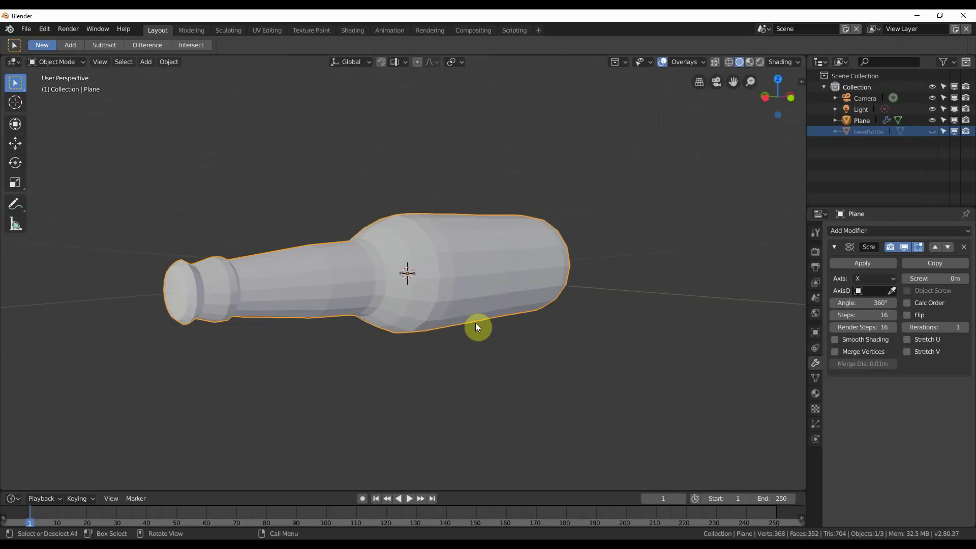
Step: Enter Edit Mode, switch to top orthographic view with X-ray, and frame the neck
{"action": "key", "text": "Tab"}
{"action": "middle_click_drag", "start_coordinate": [181, 274], "coordinate": [337, 301]}
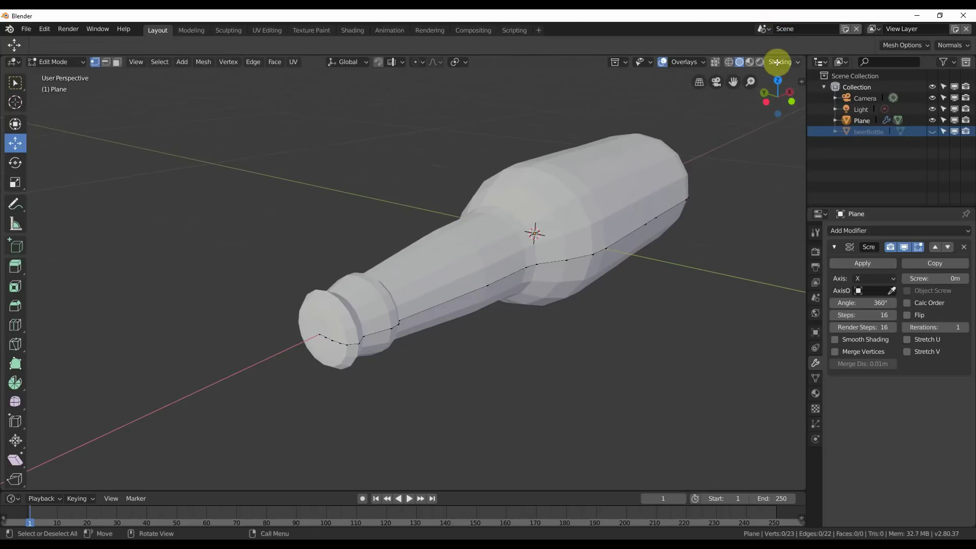
{"action": "left_click", "coordinate": [778, 81]}
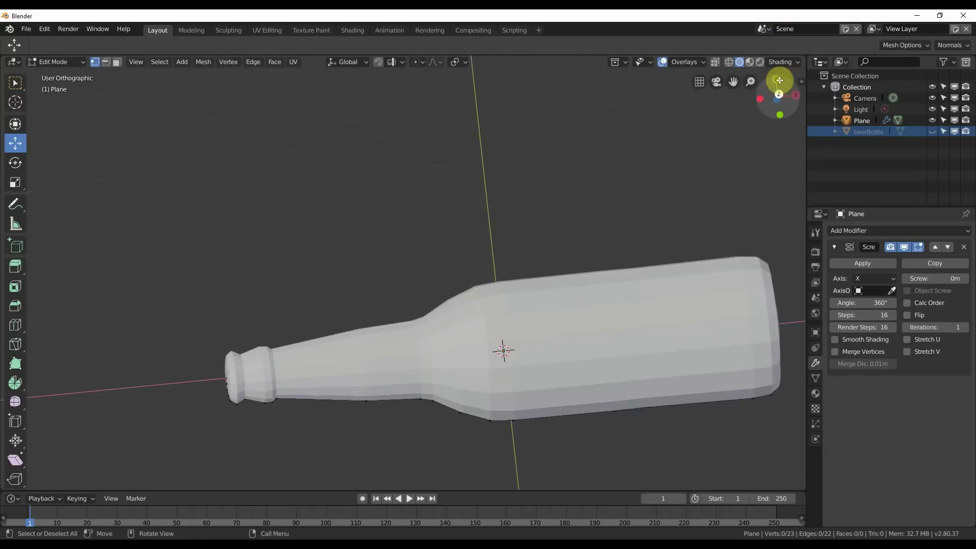
{"action": "left_click", "coordinate": [715, 62]}
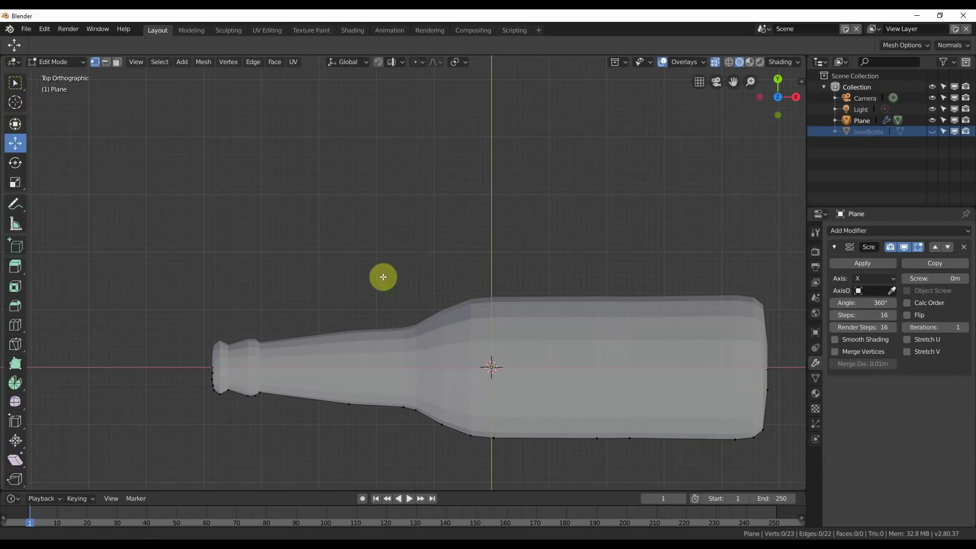
{"action": "middle_click_drag", "start_coordinate": [382, 277], "coordinate": [351, 211], "text": "shift"}
{"action": "scroll", "coordinate": [219, 280], "scroll_direction": "up", "scroll_amount": 3}
{"action": "scroll", "coordinate": [220, 280], "scroll_direction": "down", "scroll_amount": 2}
{"action": "middle_click_drag", "start_coordinate": [183, 294], "coordinate": [590, 312], "text": "shift"}
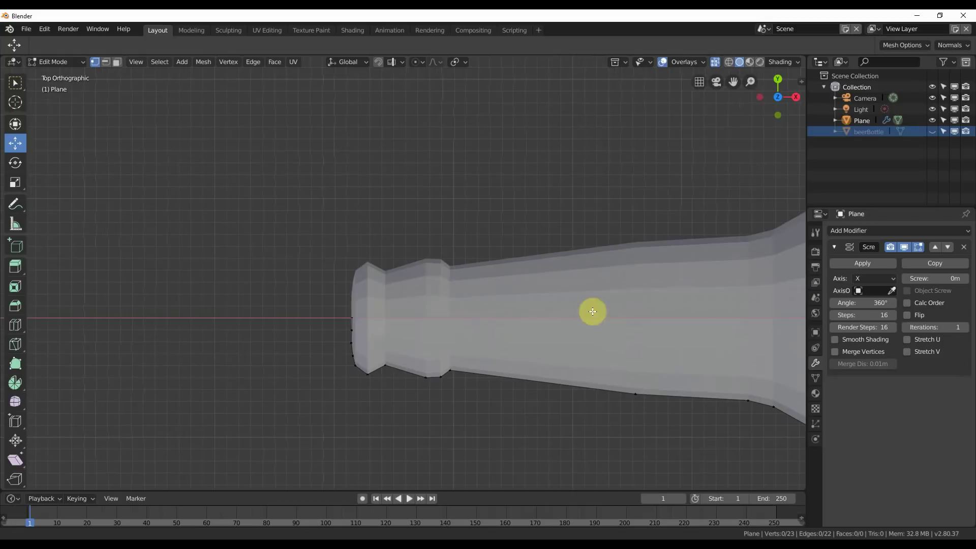
{"action": "scroll", "coordinate": [355, 344], "scroll_direction": "up", "scroll_amount": 2}
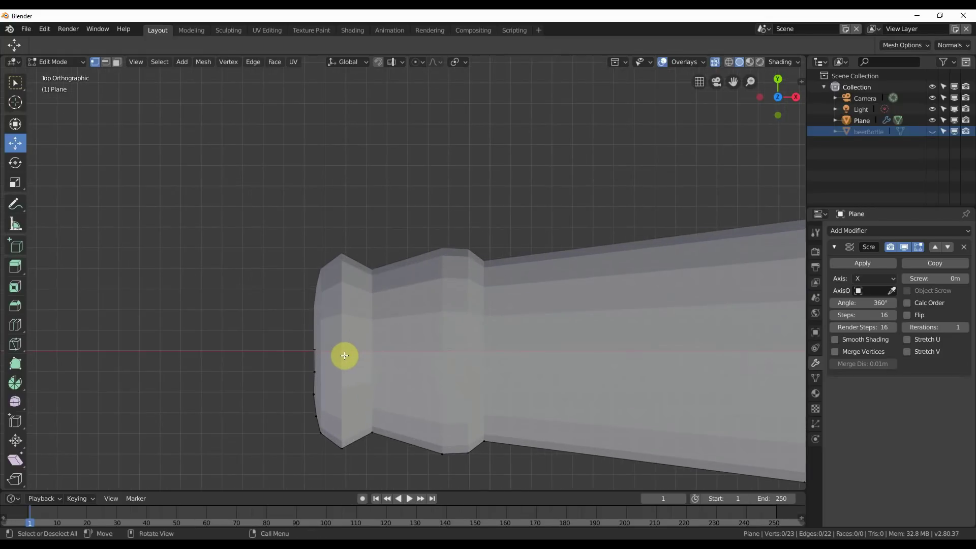
Step: Select the profile vertices at the neck's rim and drag them down to shape the lip
{"action": "left_click", "coordinate": [315, 347]}
{"action": "left_click_drag", "start_coordinate": [318, 346], "coordinate": [313, 371]}
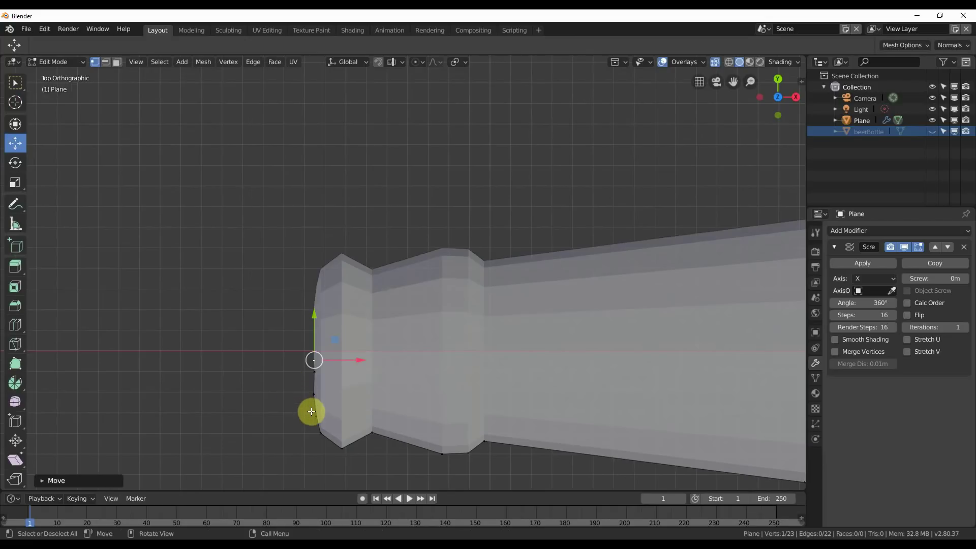
{"action": "mouse_move", "coordinate": [315, 414]}
{"action": "left_mouse_down"}
{"action": "mouse_move", "coordinate": [313, 391]}
{"action": "mouse_move", "coordinate": [324, 405]}
{"action": "left_mouse_up"}
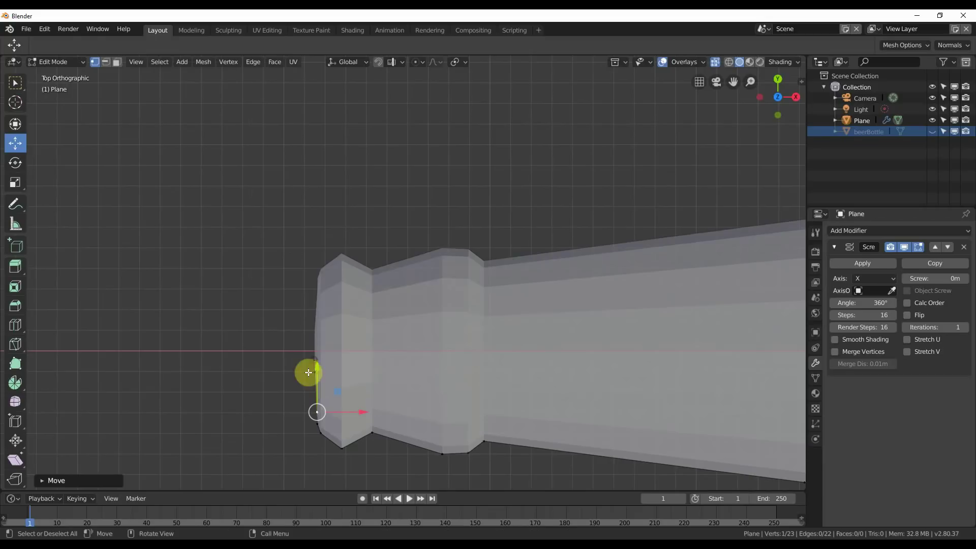
{"action": "left_click", "coordinate": [16, 82]}
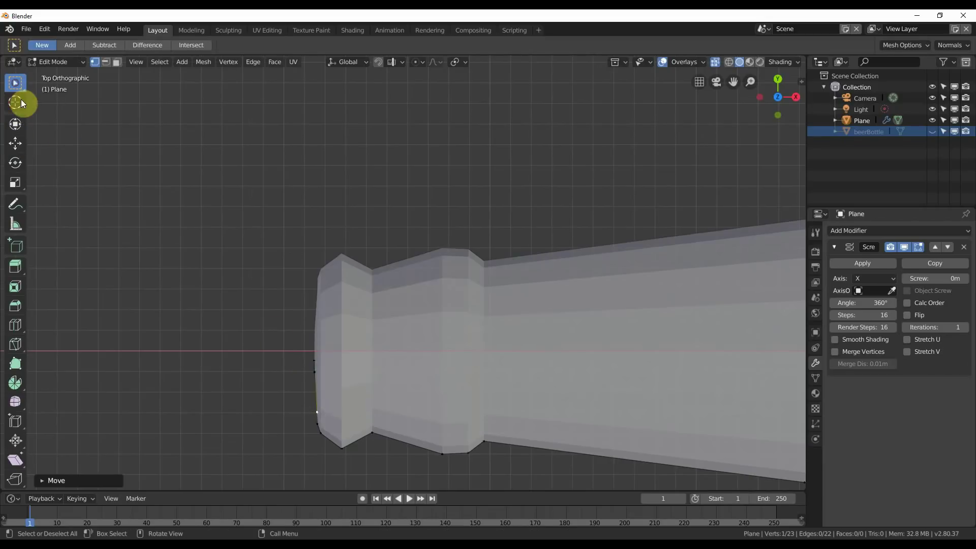
{"action": "left_click", "coordinate": [304, 370]}
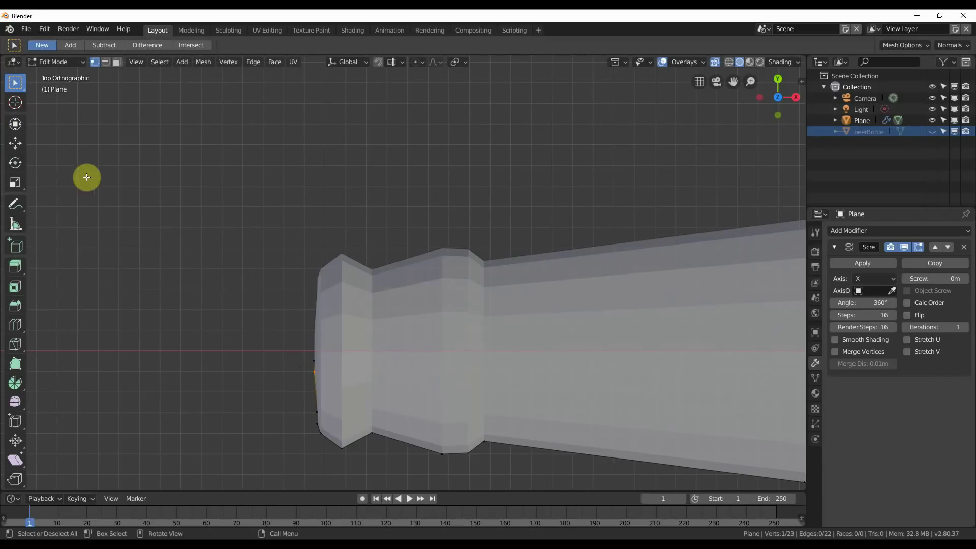
{"action": "left_click", "coordinate": [16, 143]}
{"action": "left_click_drag", "start_coordinate": [321, 368], "coordinate": [331, 394]}
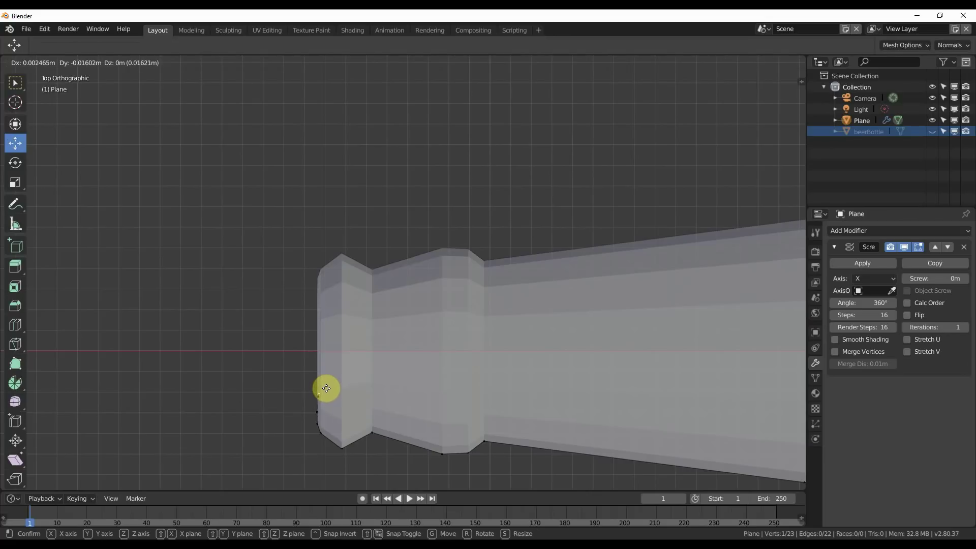
{"action": "left_click_drag", "start_coordinate": [327, 389], "coordinate": [323, 396]}
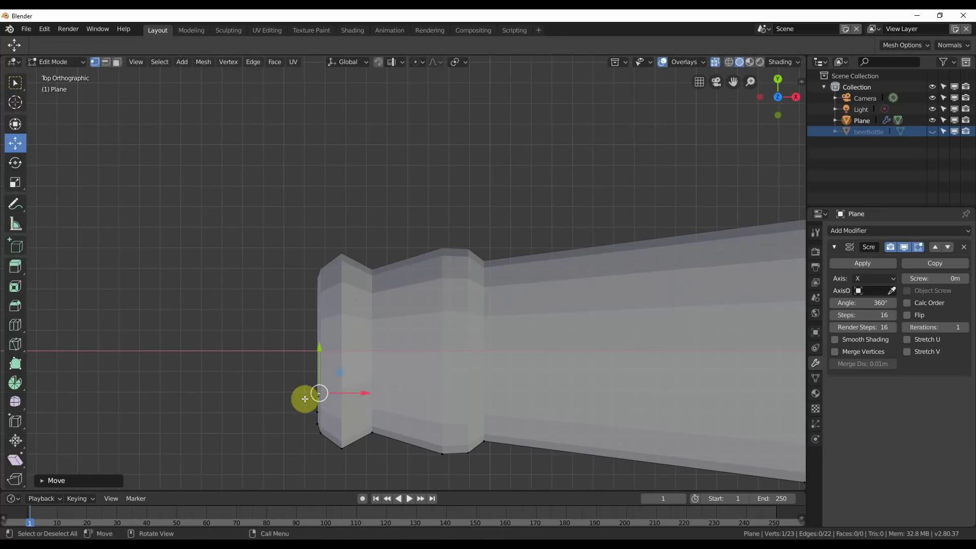
{"action": "scroll", "coordinate": [305, 398], "scroll_direction": "up", "scroll_amount": 3}
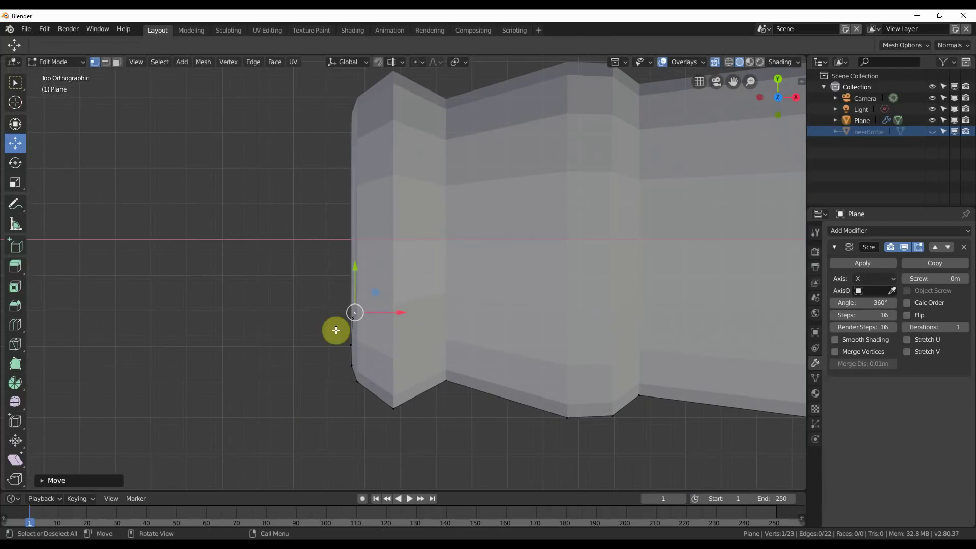
{"action": "scroll", "coordinate": [348, 323], "scroll_direction": "up", "scroll_amount": 3}
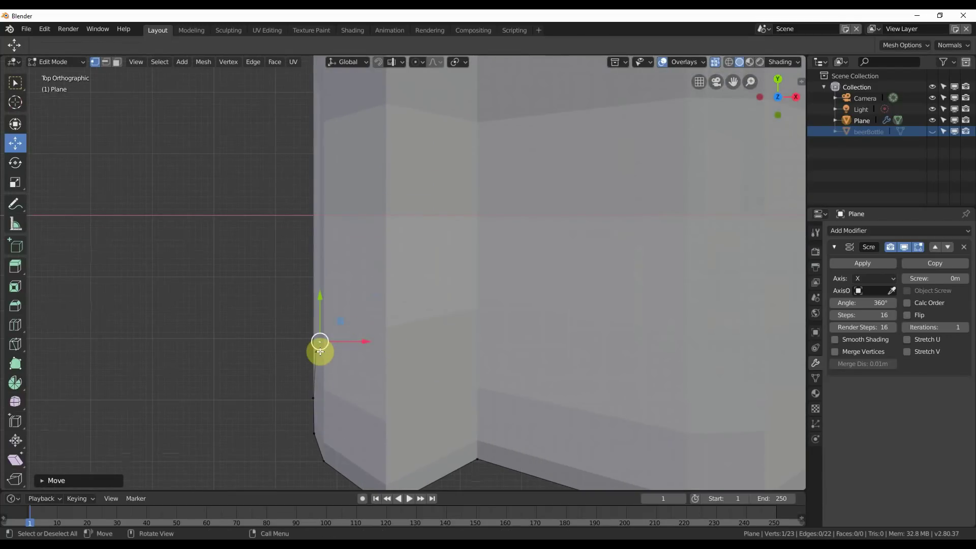
{"action": "left_click_drag", "start_coordinate": [314, 357], "coordinate": [320, 370]}
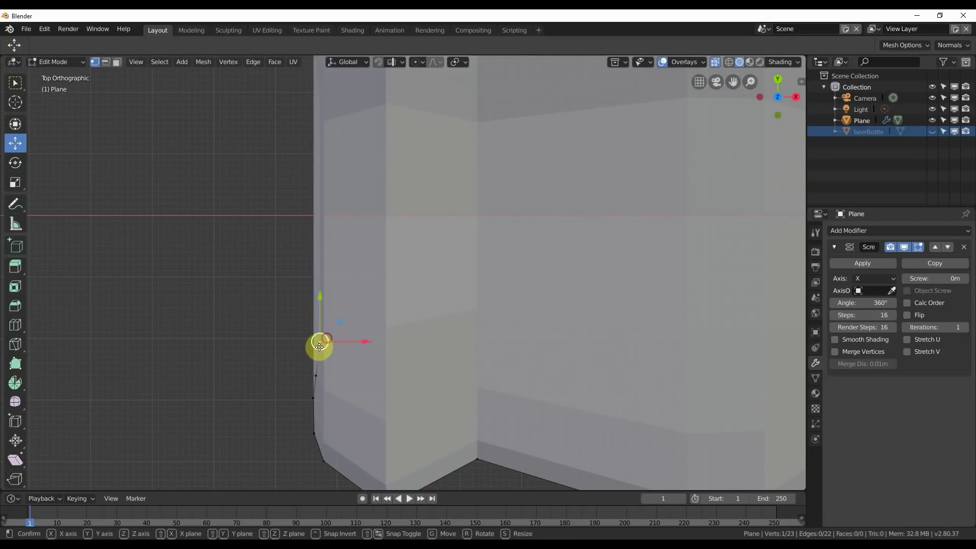
Step: Reposition the rim vertex with G, then return to Object Mode to view the bottle
{"action": "key", "text": "g"}
{"action": "left_click", "coordinate": [322, 359]}
{"action": "scroll", "coordinate": [374, 401], "scroll_direction": "down", "scroll_amount": 3}
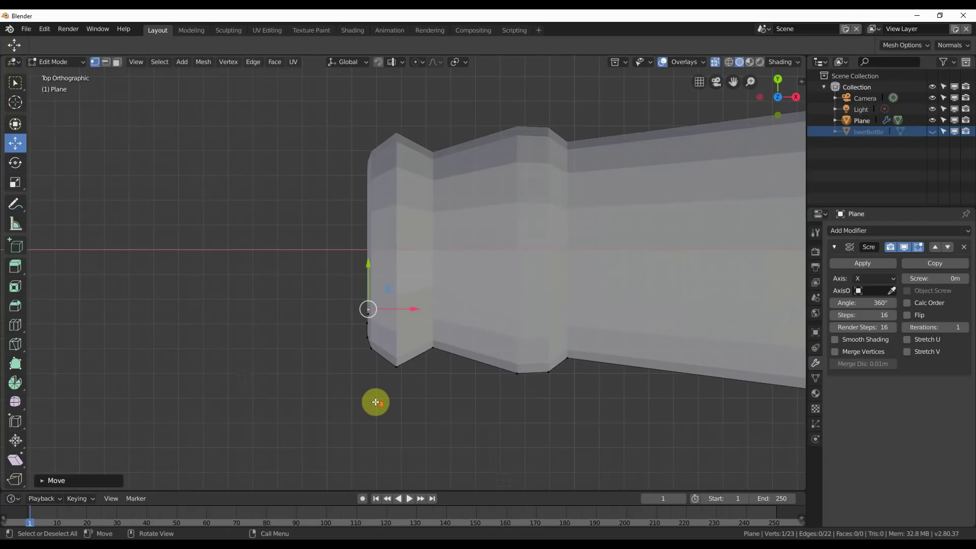
{"action": "key", "text": "g"}
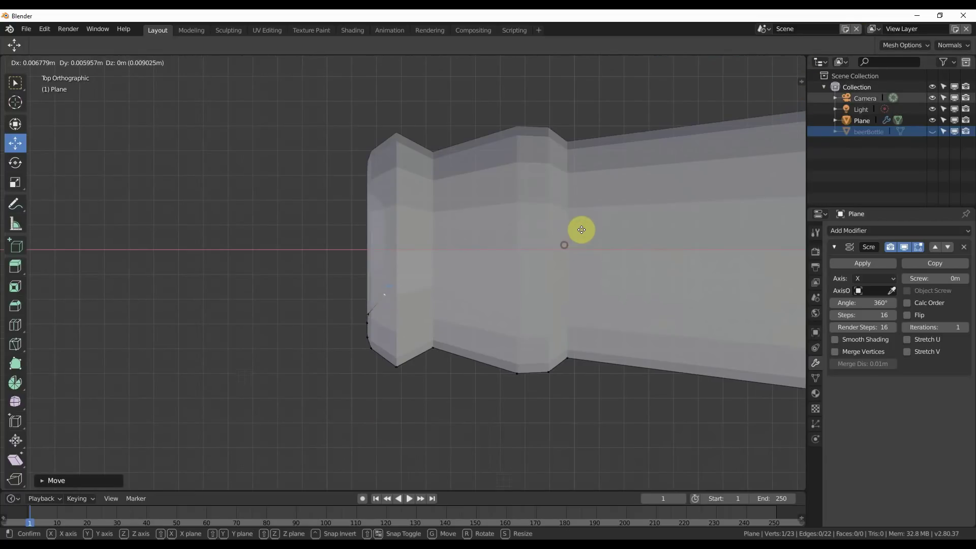
{"action": "left_click", "coordinate": [581, 228]}
{"action": "left_click", "coordinate": [582, 230]}
{"action": "key", "text": "ctrl+z"}
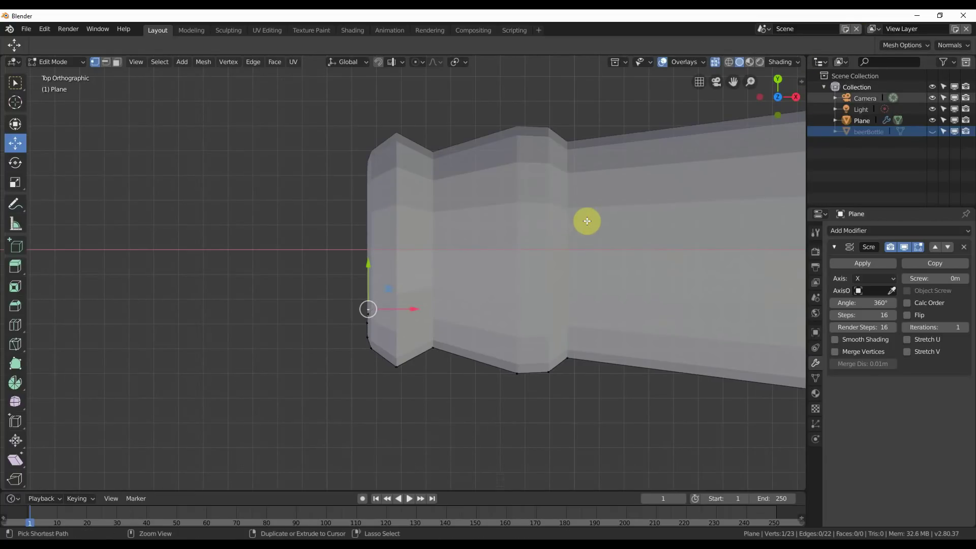
{"action": "key", "text": "Tab"}
{"action": "middle_click_drag", "start_coordinate": [516, 234], "coordinate": [512, 300]}
Step: Turn X-ray off and inspect the solid bottle and its mouth
{"action": "left_click", "coordinate": [716, 62]}
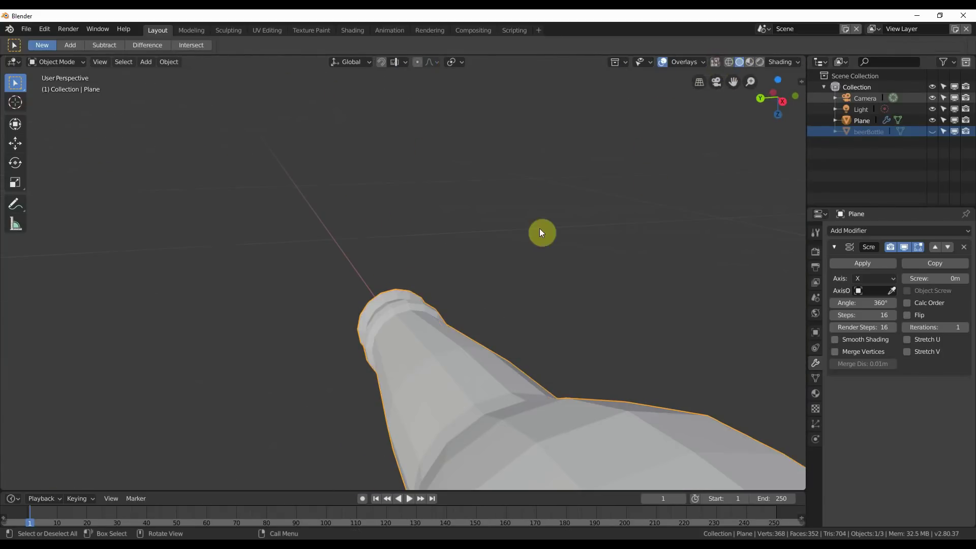
{"action": "middle_click_drag", "start_coordinate": [538, 233], "coordinate": [617, 283]}
{"action": "scroll", "coordinate": [385, 305], "scroll_direction": "up", "scroll_amount": 3}
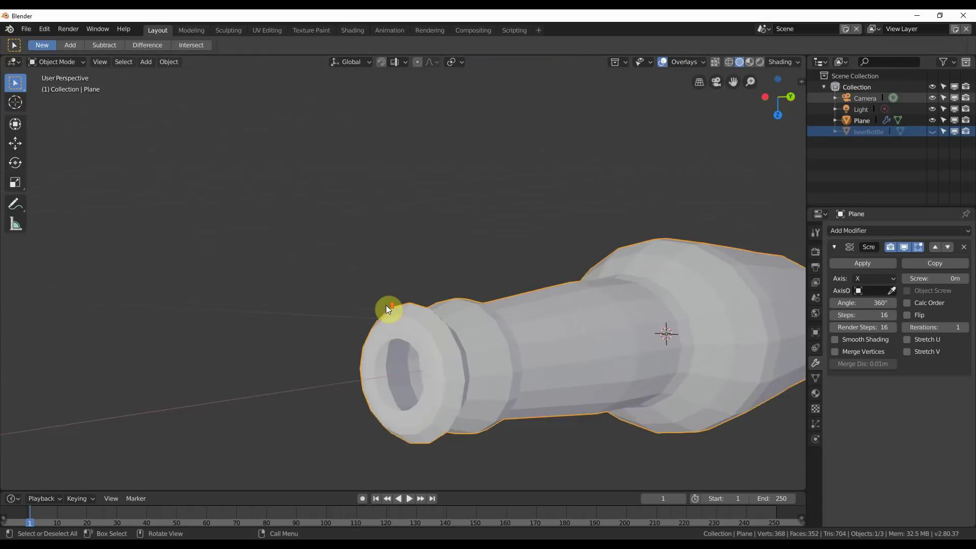
{"action": "middle_click_drag", "start_coordinate": [385, 304], "coordinate": [462, 305]}
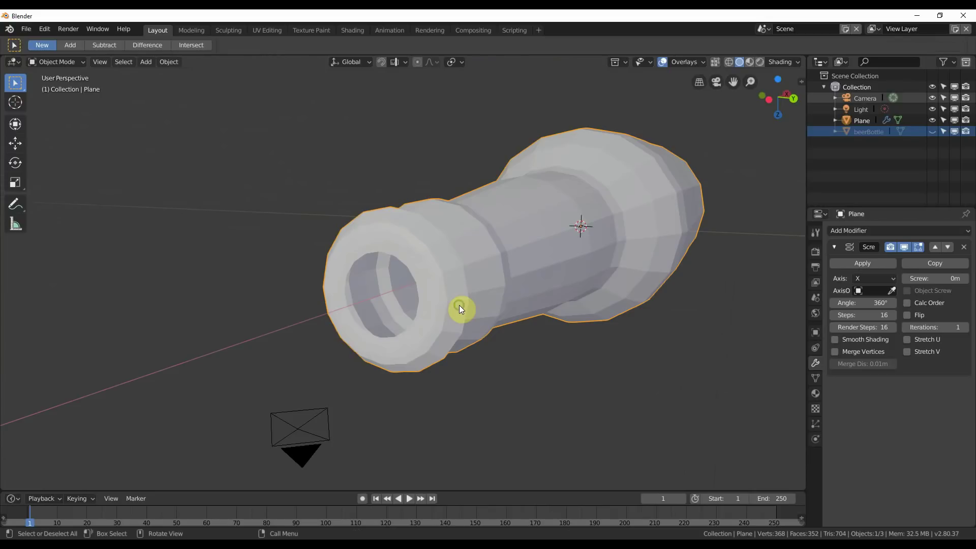
{"action": "scroll", "coordinate": [462, 305], "scroll_direction": "up", "scroll_amount": 3}
{"action": "scroll", "coordinate": [579, 301], "scroll_direction": "down", "scroll_amount": 3}
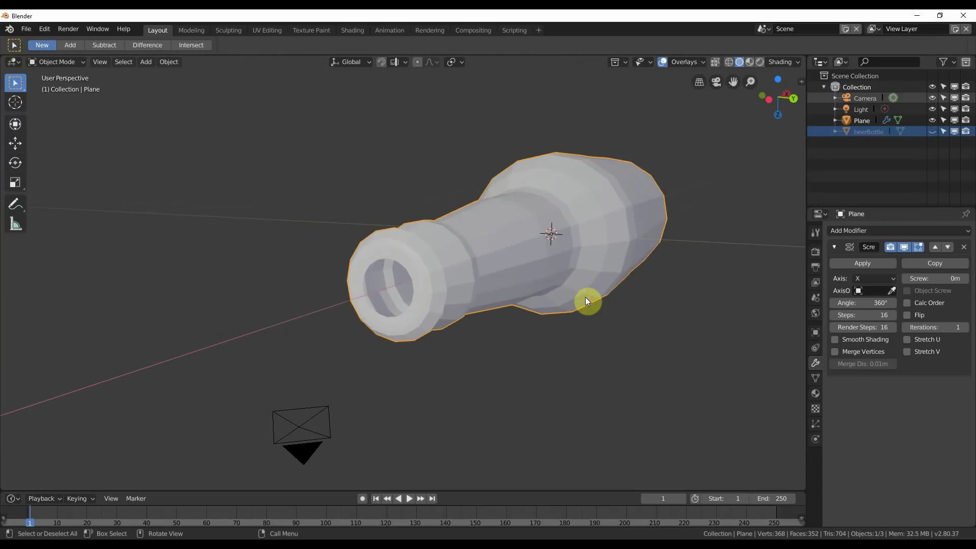
Step: Open the transform sidebar (0.96338 × 0.25108 × 0.25108 m) and select Plane in the outliner
{"action": "middle_click_drag", "start_coordinate": [617, 265], "coordinate": [490, 242]}
{"action": "scroll", "coordinate": [651, 264], "scroll_direction": "up", "scroll_amount": 3}
{"action": "scroll", "coordinate": [650, 261], "scroll_direction": "down", "scroll_amount": 4}
{"action": "middle_click_drag", "start_coordinate": [650, 261], "coordinate": [586, 231], "text": "shift"}
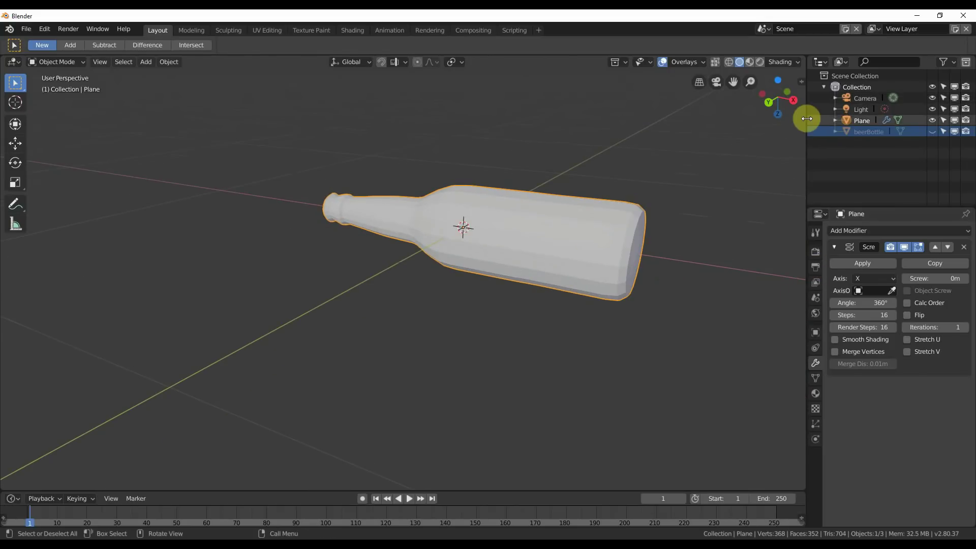
{"action": "left_click", "coordinate": [802, 82]}
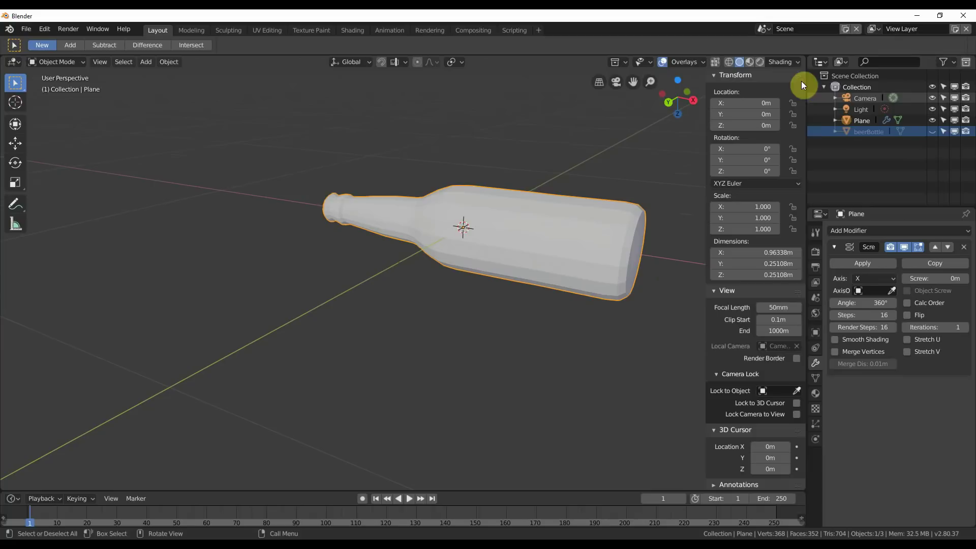
{"action": "left_click", "coordinate": [868, 120]}
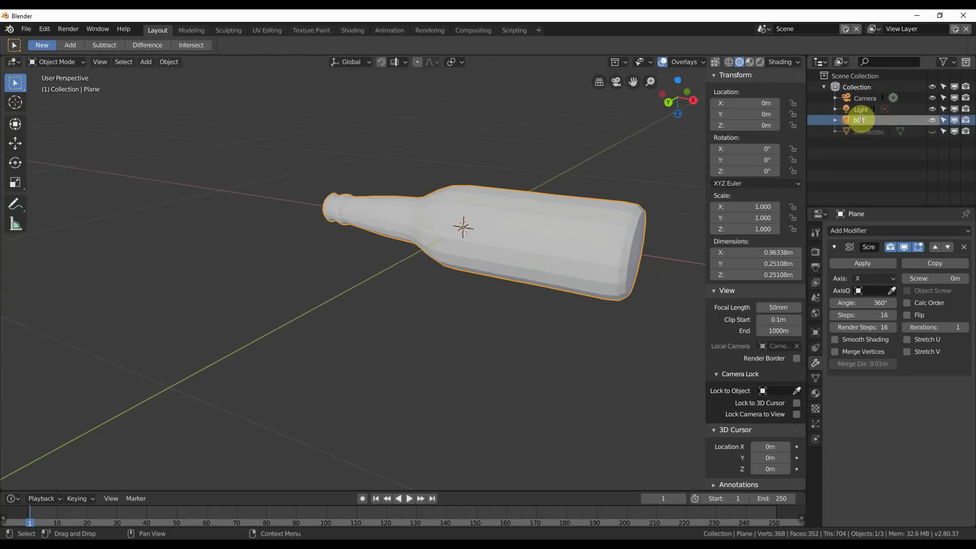
Step: Rename the object bOTTLE and set its Y rotation to -90°
{"action": "key", "text": "Return"}
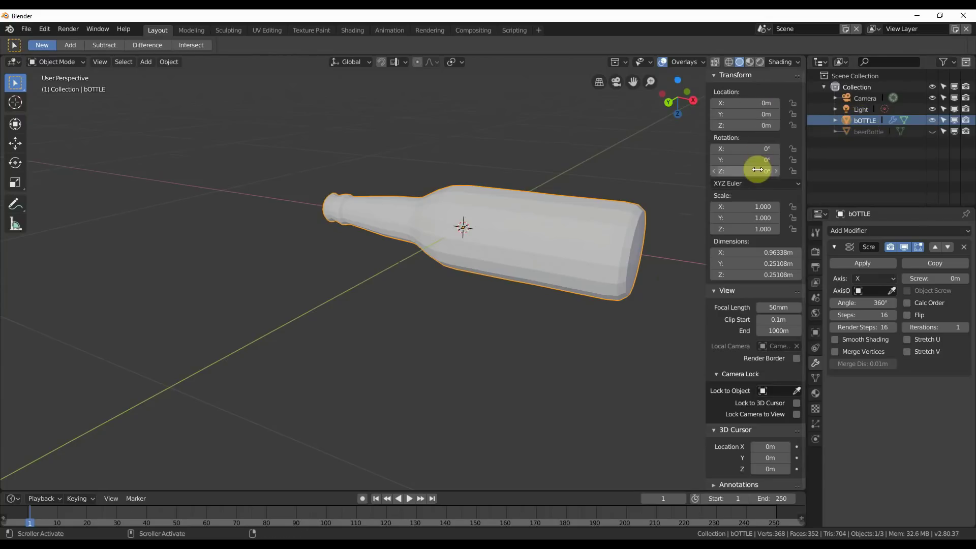
{"action": "mouse_move", "coordinate": [756, 160]}
{"action": "left_mouse_down"}
{"action": "mouse_move", "coordinate": [772, 160]}
{"action": "mouse_move", "coordinate": [758, 161]}
{"action": "left_mouse_up"}
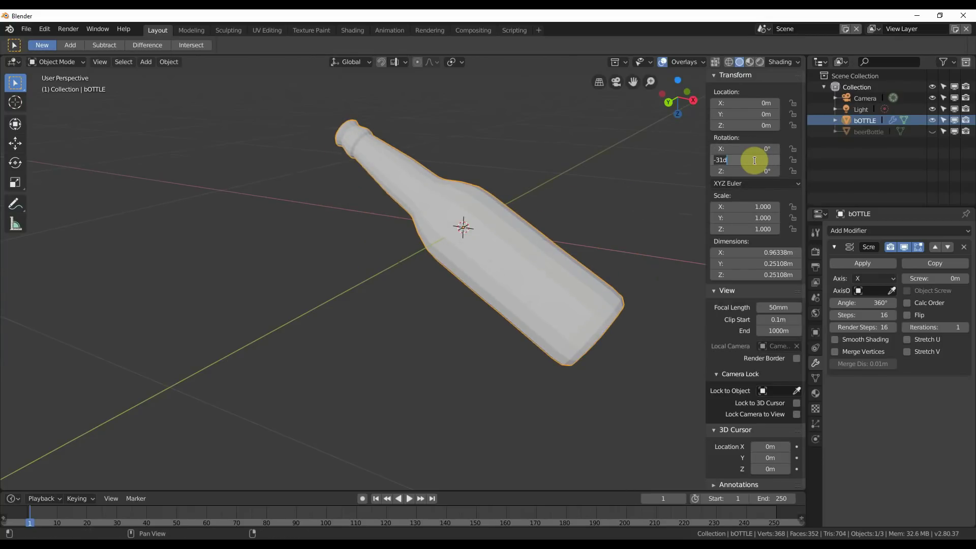
{"action": "type", "text": "-90"}
{"action": "key", "text": "Return"}
Step: Lower the bottle with the Move tool to a Z location of -0.50896 m
{"action": "middle_click_drag", "start_coordinate": [504, 230], "coordinate": [410, 300], "text": "shift"}
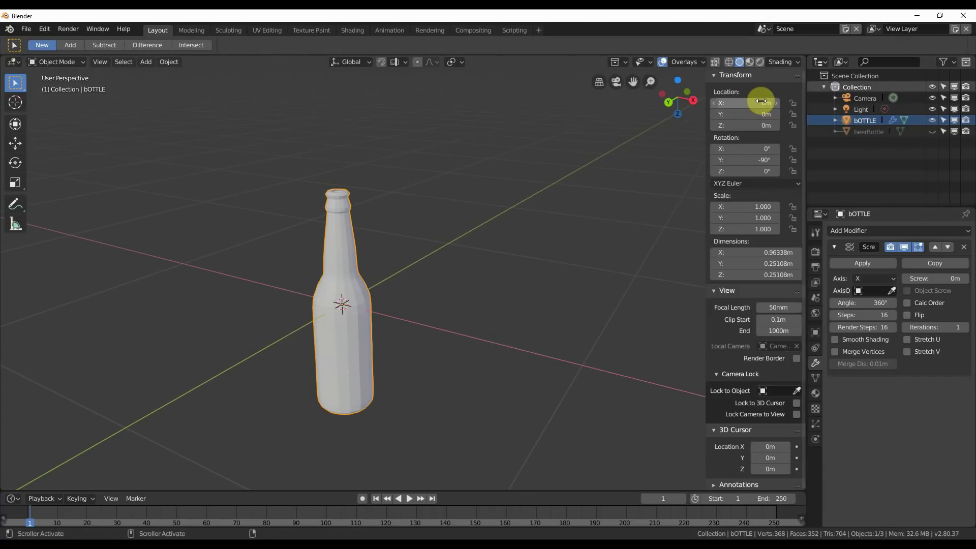
{"action": "left_click", "coordinate": [17, 145]}
{"action": "left_click_drag", "start_coordinate": [344, 346], "coordinate": [340, 227]}
{"action": "middle_click_drag", "start_coordinate": [339, 227], "coordinate": [445, 292]}
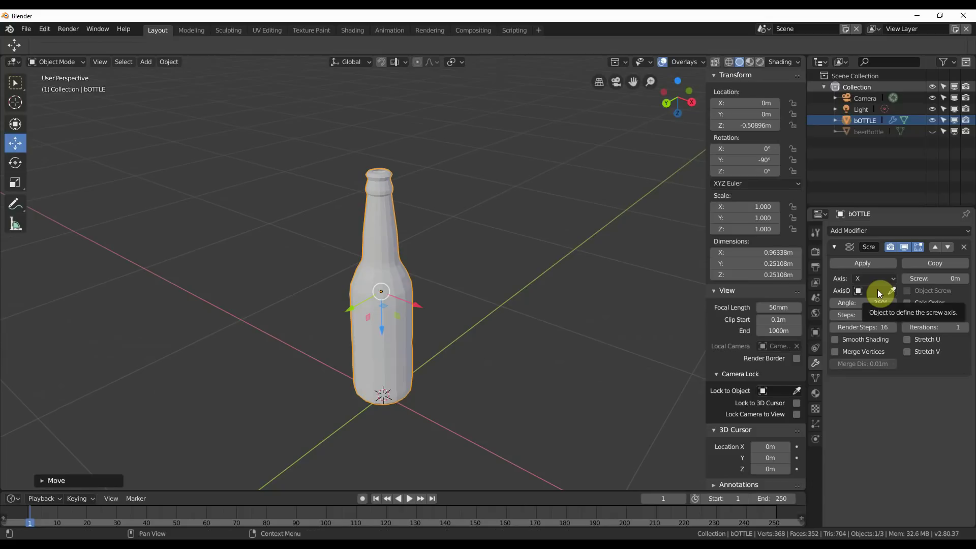
Step: Turn Smooth Shading back on for the Screw modifier
{"action": "left_click", "coordinate": [859, 344]}
{"action": "mouse_move", "coordinate": [381, 271]}
{"action": "middle_mouse_down"}
{"action": "mouse_move", "coordinate": [447, 254]}
{"action": "mouse_move", "coordinate": [431, 242]}
{"action": "mouse_move", "coordinate": [370, 268]}
{"action": "mouse_move", "coordinate": [403, 272]}
{"action": "mouse_move", "coordinate": [392, 251]}
{"action": "middle_mouse_up"}
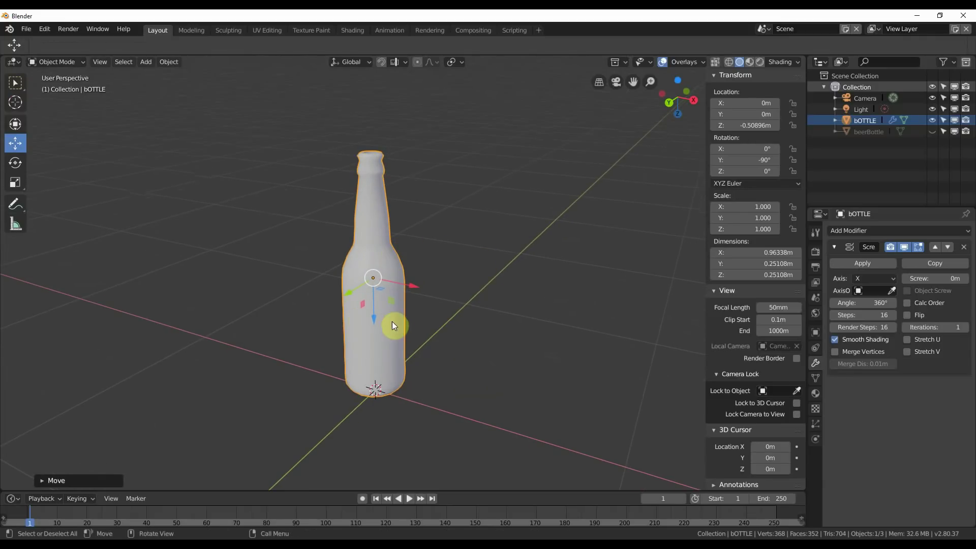
{"action": "scroll", "coordinate": [447, 333], "scroll_direction": "up", "scroll_amount": 1}
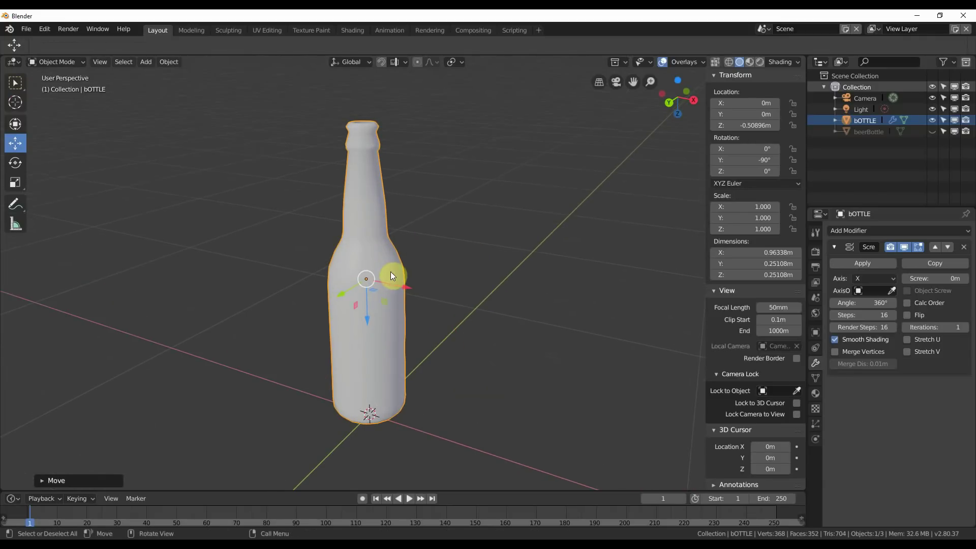
{"action": "middle_click_drag", "start_coordinate": [391, 273], "coordinate": [413, 275], "text": "shift"}
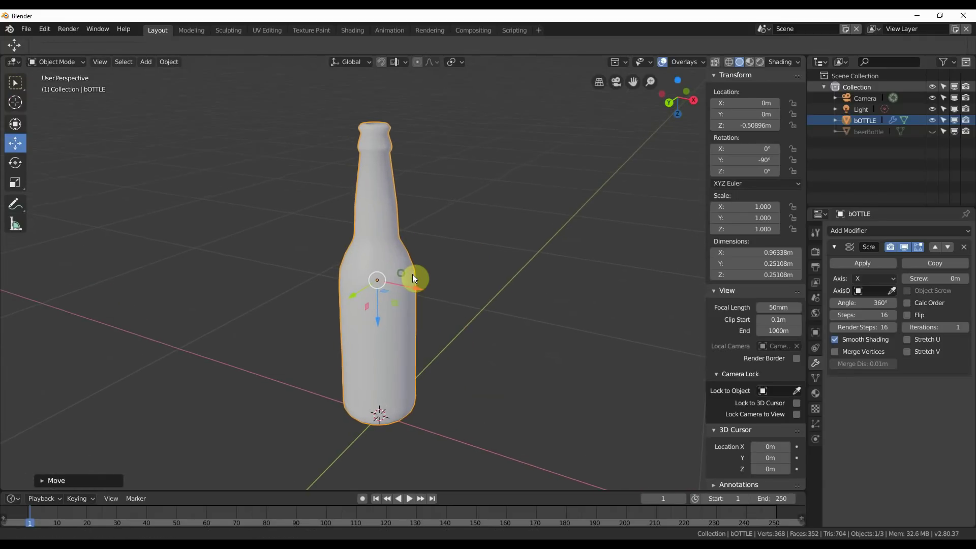
Step: Add Subdivision Surface and Solidify modifiers to the bottle
{"action": "left_click", "coordinate": [859, 231]}
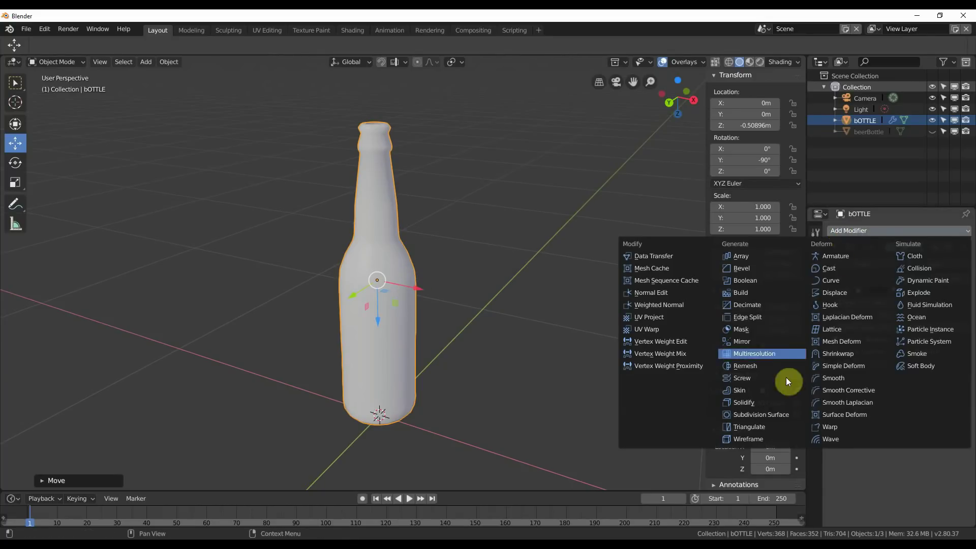
{"action": "left_click", "coordinate": [744, 414]}
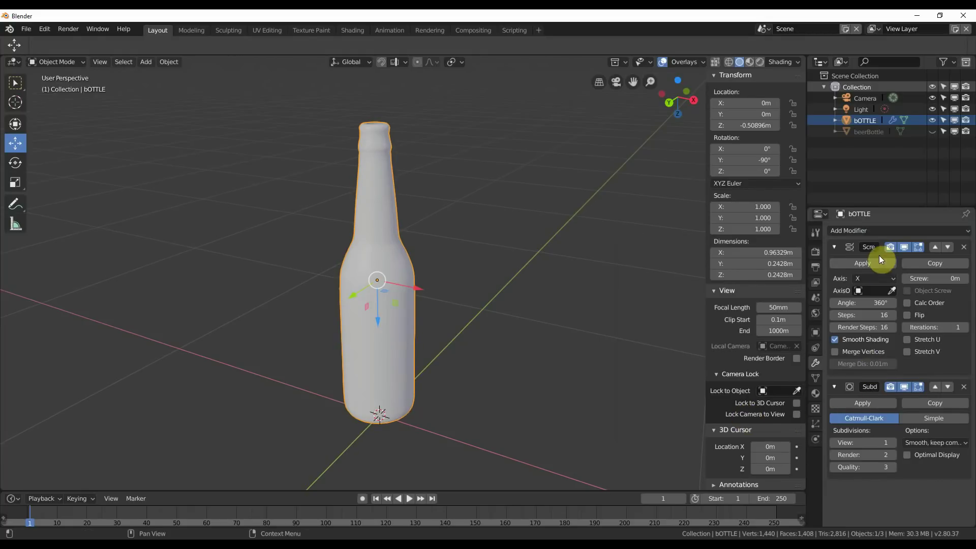
{"action": "left_click", "coordinate": [870, 230]}
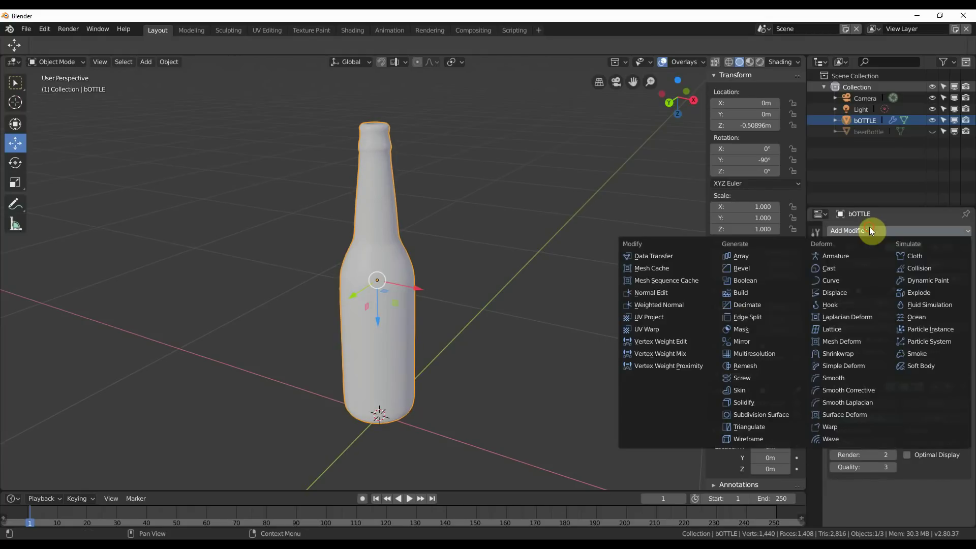
{"action": "left_click", "coordinate": [759, 404]}
Step: Set the Solidify wall thickness to -0.02 m
{"action": "middle_click_drag", "start_coordinate": [462, 210], "coordinate": [483, 298]}
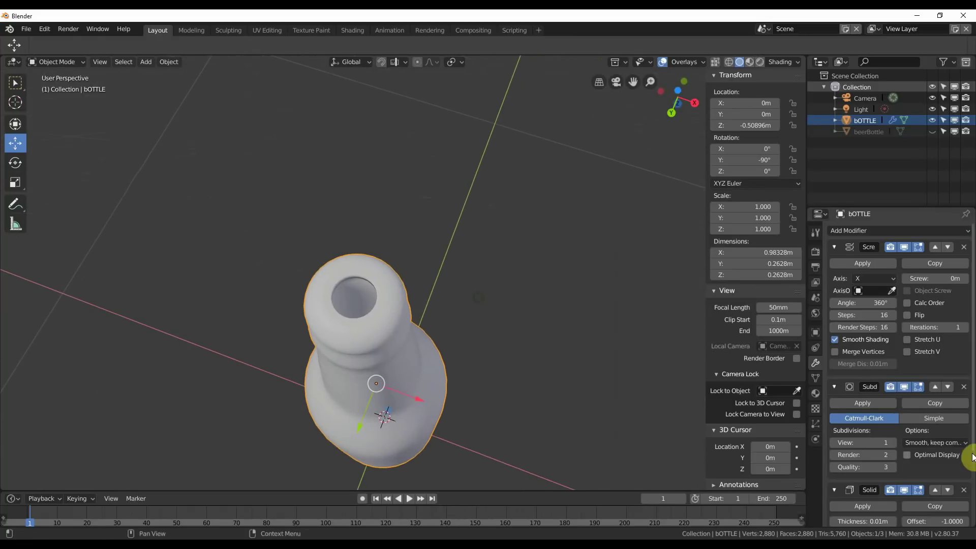
{"action": "scroll", "coordinate": [883, 493], "scroll_direction": "down", "scroll_amount": 4}
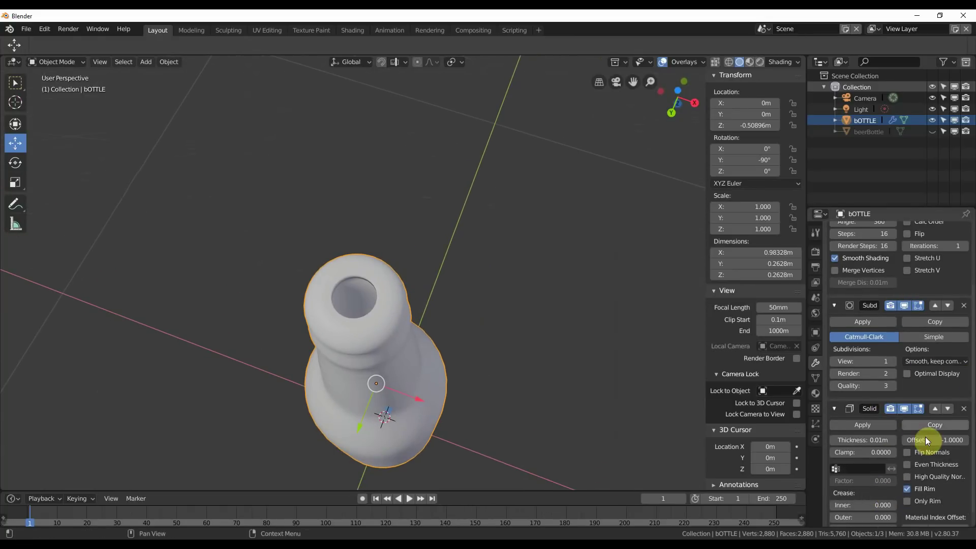
{"action": "scroll", "coordinate": [912, 432], "scroll_direction": "down", "scroll_amount": 1}
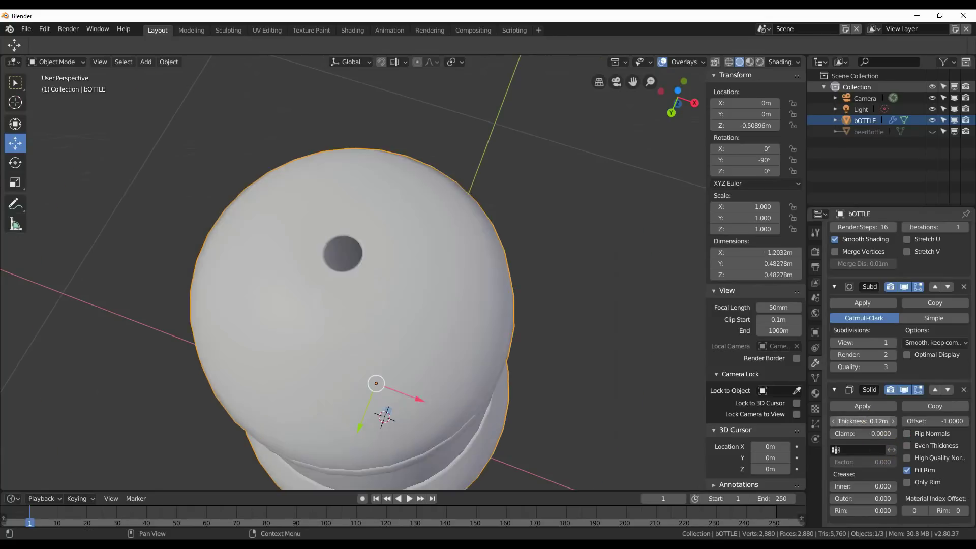
{"action": "key", "text": "ctrl+z"}
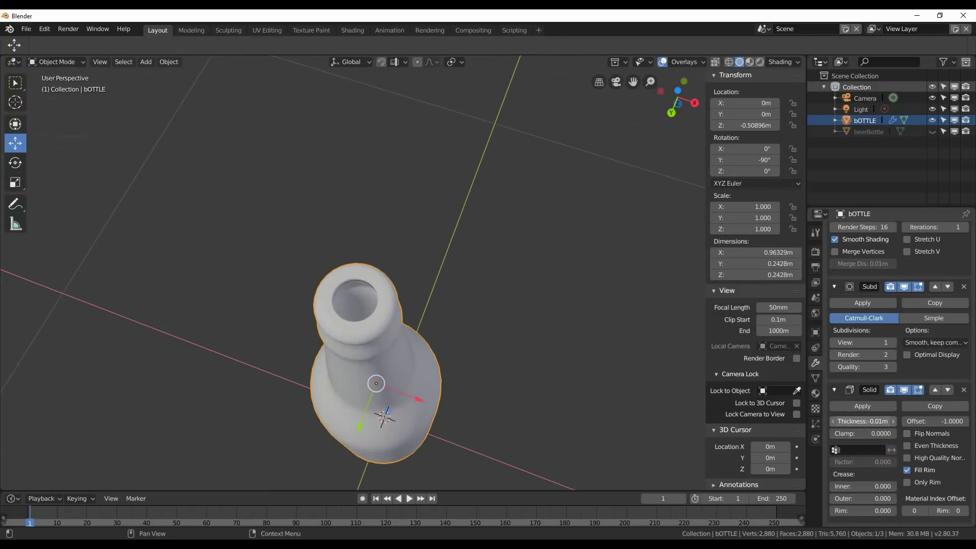
{"action": "left_click_drag", "start_coordinate": [862, 421], "coordinate": [854, 421]}
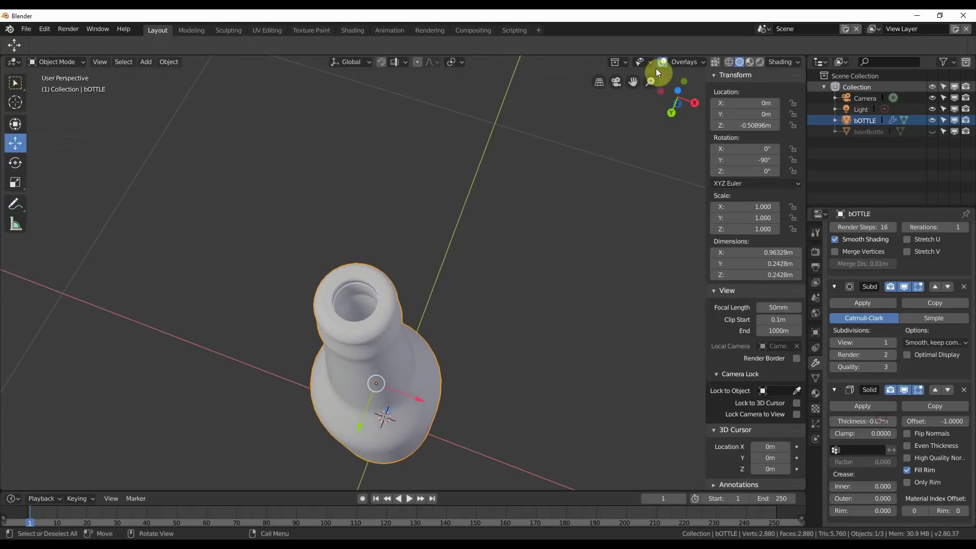
Step: Enable X-ray and raise the Subdivision viewport level to 2
{"action": "left_click", "coordinate": [713, 62]}
{"action": "scroll", "coordinate": [508, 275], "scroll_direction": "up", "scroll_amount": 5}
{"action": "middle_click_drag", "start_coordinate": [469, 283], "coordinate": [516, 231], "text": "shift"}
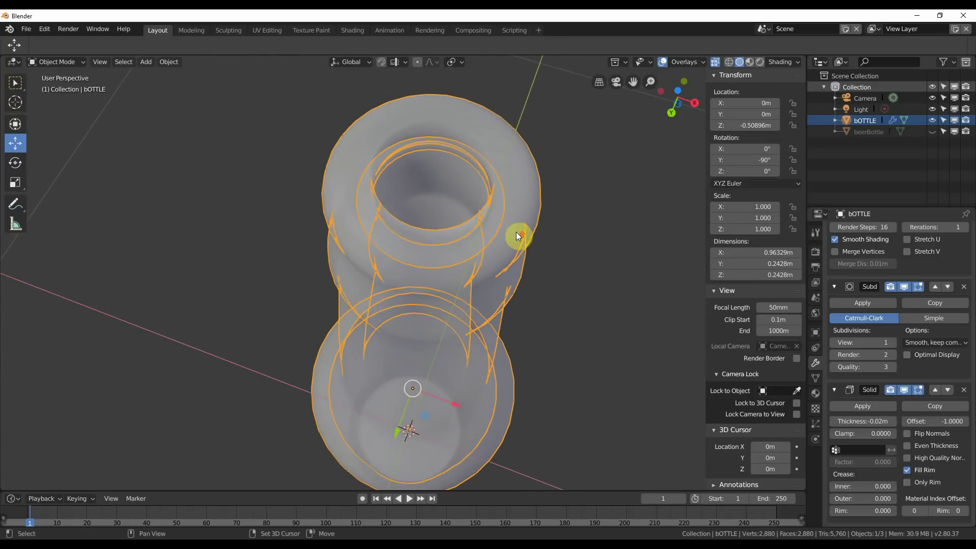
{"action": "middle_click_drag", "start_coordinate": [623, 302], "coordinate": [566, 303], "text": "shift"}
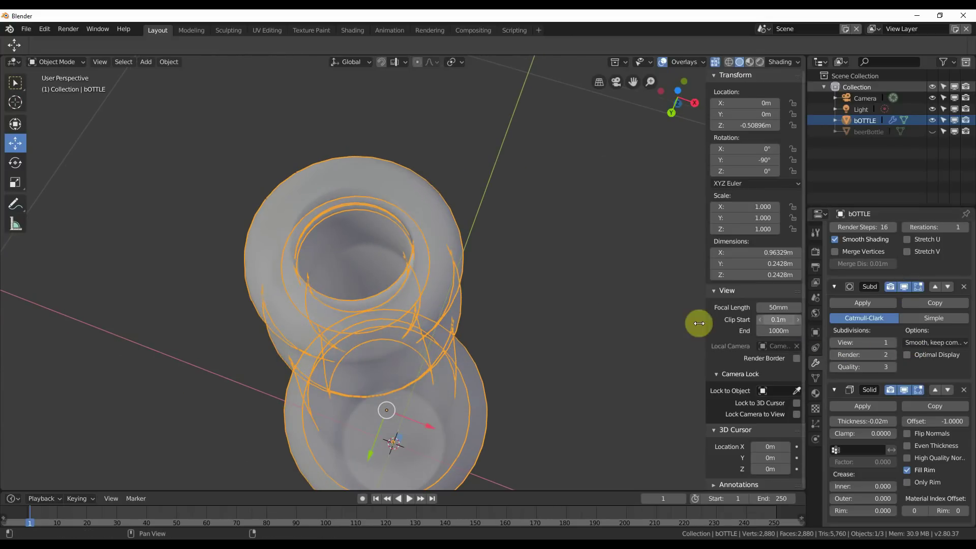
{"action": "scroll", "coordinate": [850, 390], "scroll_direction": "up", "scroll_amount": 3}
{"action": "scroll", "coordinate": [853, 394], "scroll_direction": "up", "scroll_amount": 1}
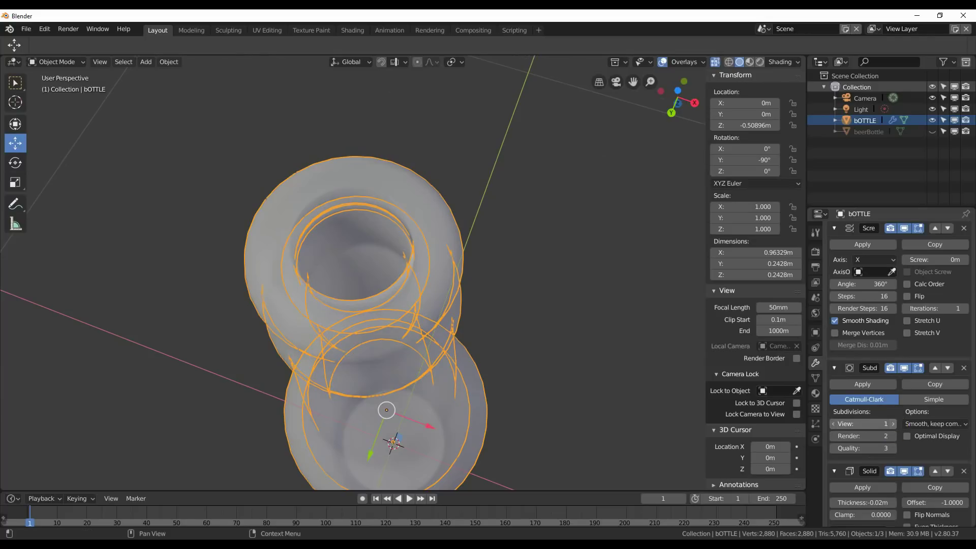
{"action": "left_click", "coordinate": [893, 424]}
{"action": "middle_click_drag", "start_coordinate": [554, 361], "coordinate": [669, 10]}
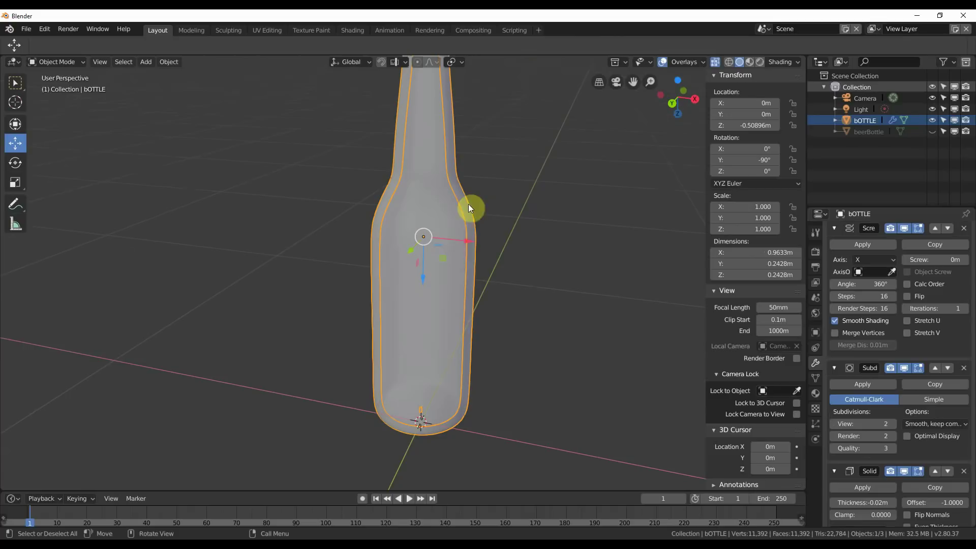
Step: Turn X-ray off so bOTTLE shows as an opaque solid, viewed around its neck
{"action": "middle_click_drag", "start_coordinate": [484, 179], "coordinate": [484, 263], "text": "shift"}
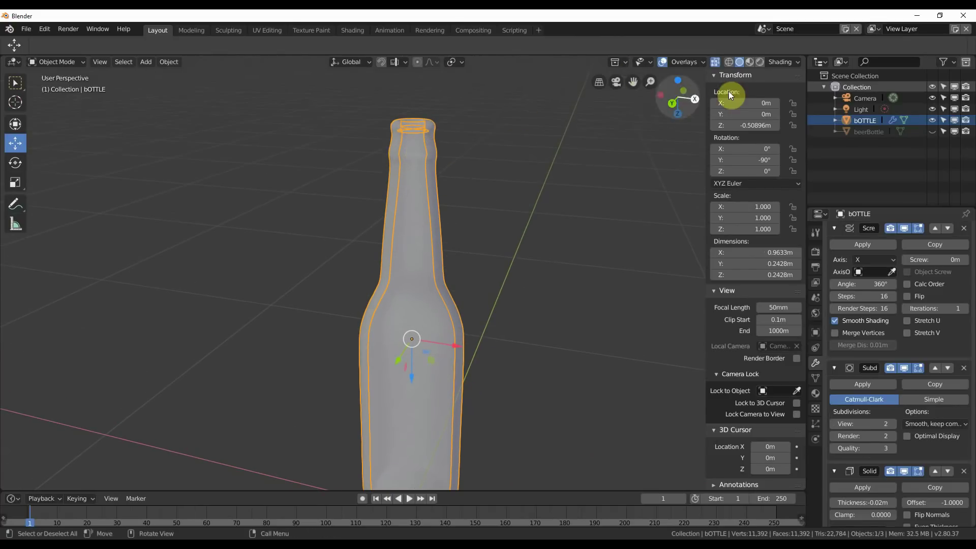
{"action": "left_click", "coordinate": [715, 62]}
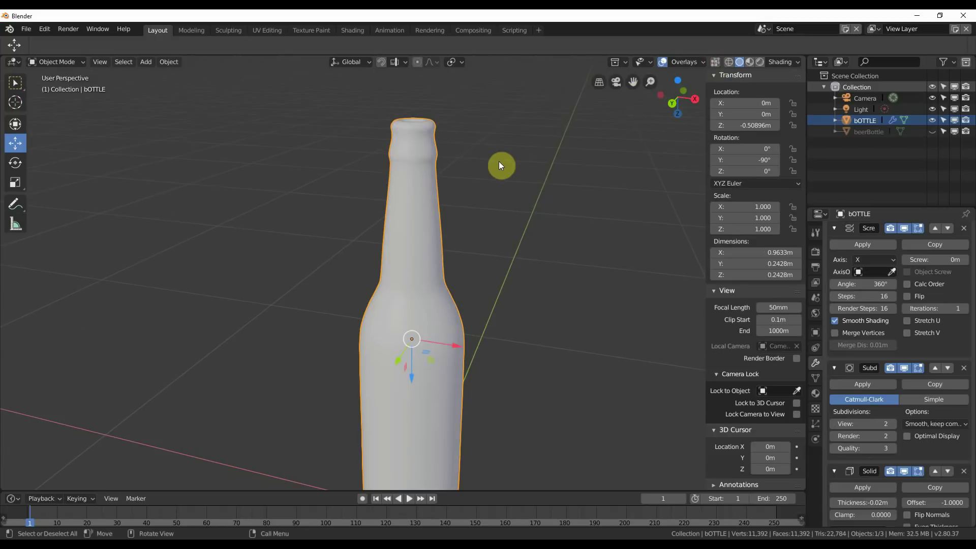
{"action": "scroll", "coordinate": [498, 193], "scroll_direction": "down", "scroll_amount": 3}
{"action": "middle_click_drag", "start_coordinate": [511, 206], "coordinate": [508, 239]}
{"action": "scroll", "coordinate": [491, 233], "scroll_direction": "up", "scroll_amount": 4}
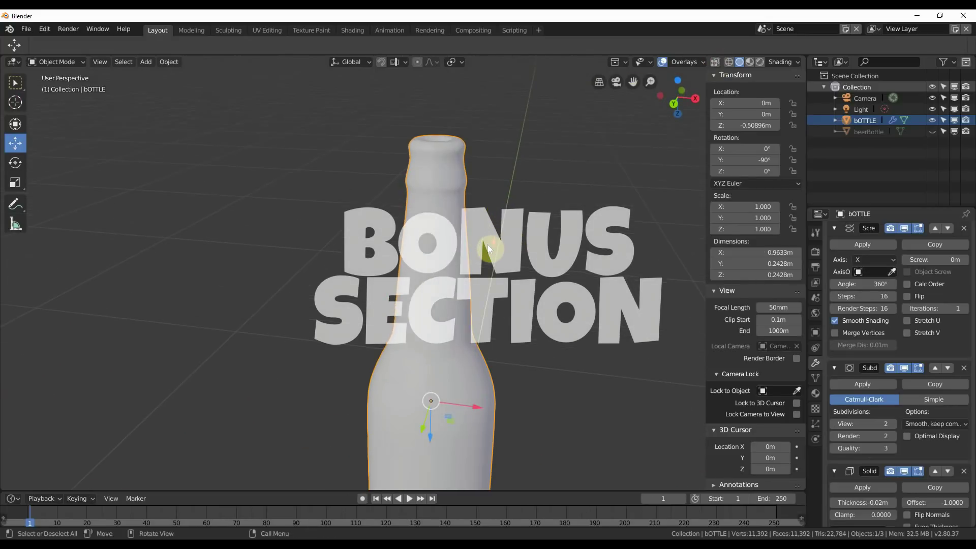
{"action": "middle_click_drag", "start_coordinate": [477, 224], "coordinate": [518, 237]}
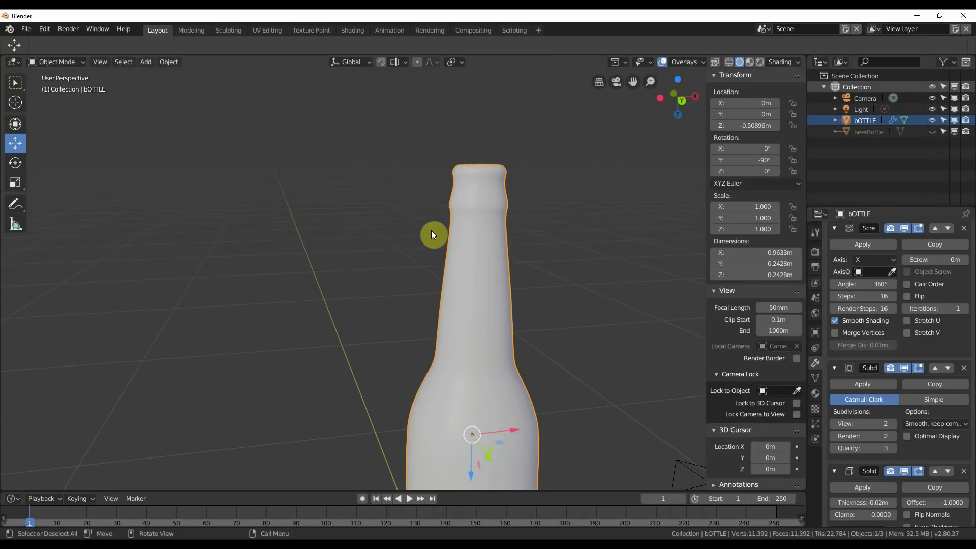
Step: Enter Edit Mode and zoom in on the bottle's neck from the side
{"action": "key", "text": "Tab"}
{"action": "middle_click_drag", "start_coordinate": [467, 247], "coordinate": [355, 319], "text": "shift"}
{"action": "scroll", "coordinate": [359, 311], "scroll_direction": "up", "scroll_amount": 5}
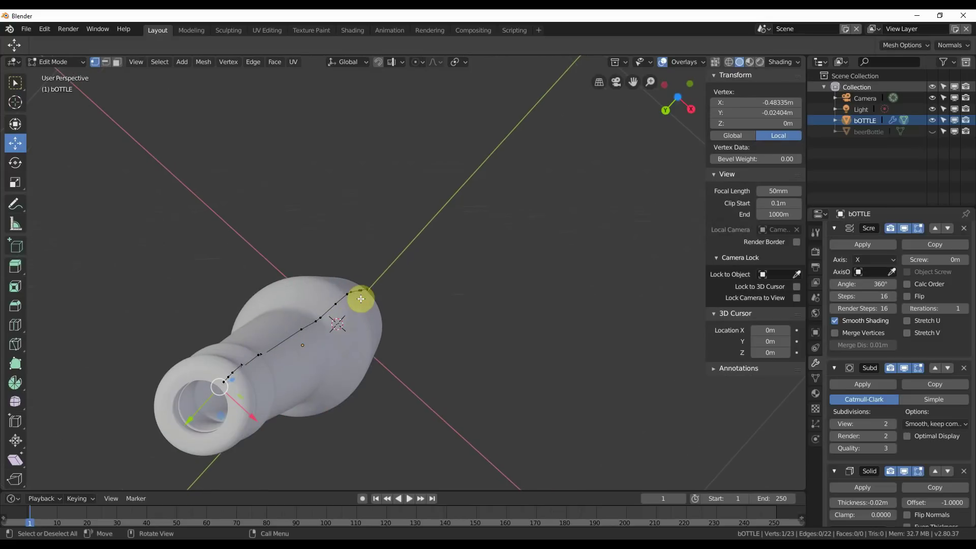
{"action": "middle_click_drag", "start_coordinate": [257, 356], "coordinate": [490, 290]}
{"action": "scroll", "coordinate": [490, 290], "scroll_direction": "up", "scroll_amount": 4}
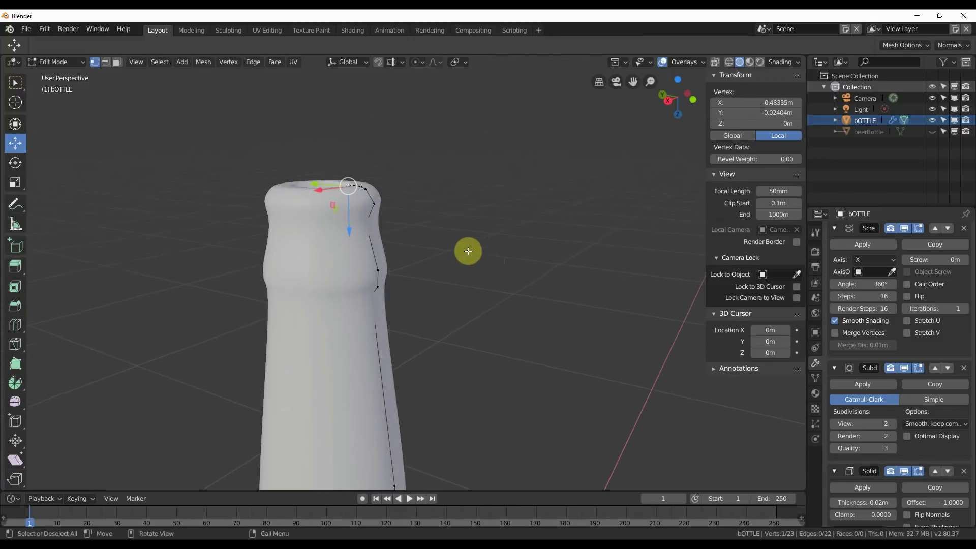
Step: Nudge two neck profile vertices along Y and one along Z
{"action": "left_click", "coordinate": [370, 224]}
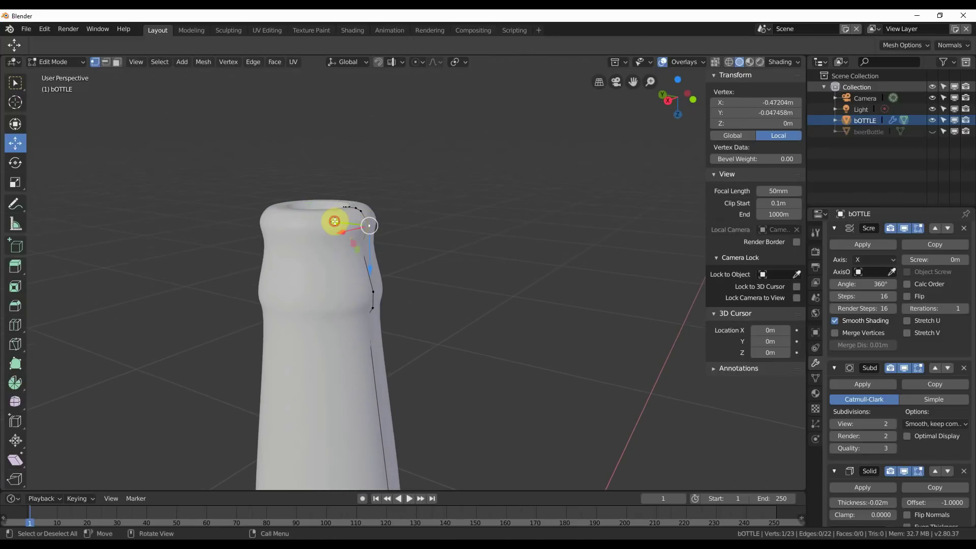
{"action": "left_click_drag", "start_coordinate": [334, 221], "coordinate": [349, 224]}
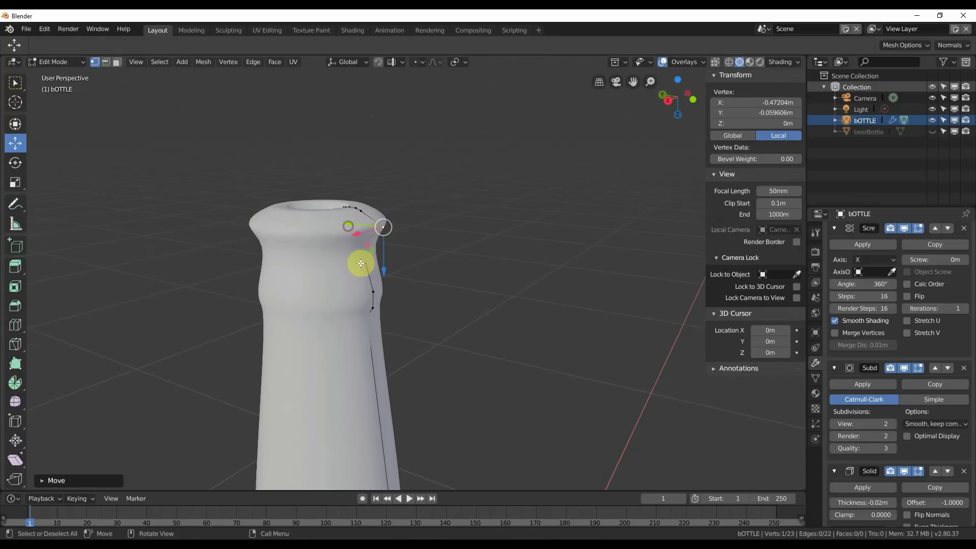
{"action": "left_click", "coordinate": [373, 290]}
{"action": "left_click_drag", "start_coordinate": [342, 285], "coordinate": [350, 283]}
{"action": "left_click", "coordinate": [382, 291]}
{"action": "mouse_move", "coordinate": [382, 331]}
{"action": "left_mouse_down"}
{"action": "mouse_move", "coordinate": [383, 342]}
{"action": "mouse_move", "coordinate": [381, 327]}
{"action": "left_mouse_up"}
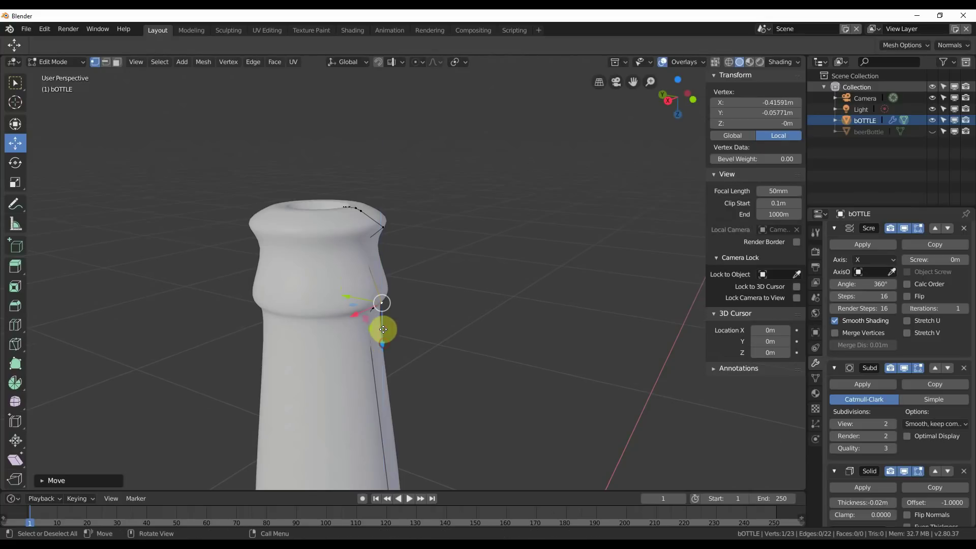
Step: Move a rim vertex outward to thicken the rounded lip
{"action": "left_click", "coordinate": [361, 212]}
{"action": "left_click_drag", "start_coordinate": [326, 209], "coordinate": [349, 222]}
{"action": "left_click", "coordinate": [383, 226]}
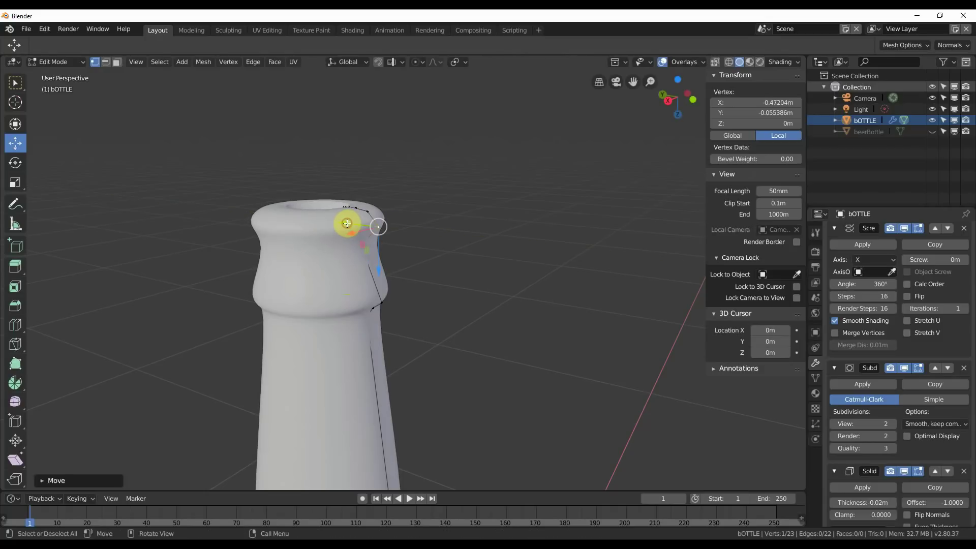
{"action": "middle_click_drag", "start_coordinate": [343, 208], "coordinate": [388, 365]}
{"action": "scroll", "coordinate": [388, 312], "scroll_direction": "up", "scroll_amount": 4}
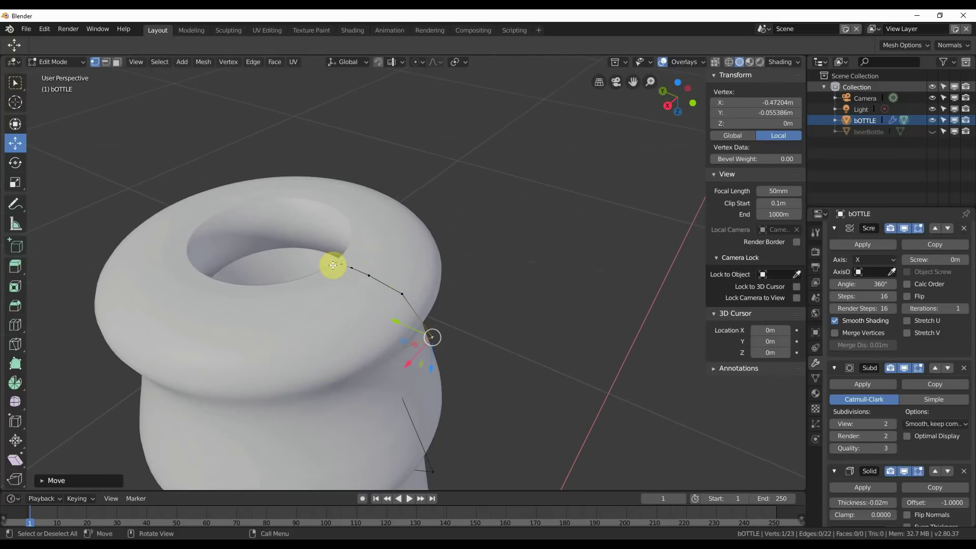
Step: Delete three rim vertices with X > Vertices, leaving 20 profile points
{"action": "left_click", "coordinate": [334, 262]}
{"action": "key", "text": "x"}
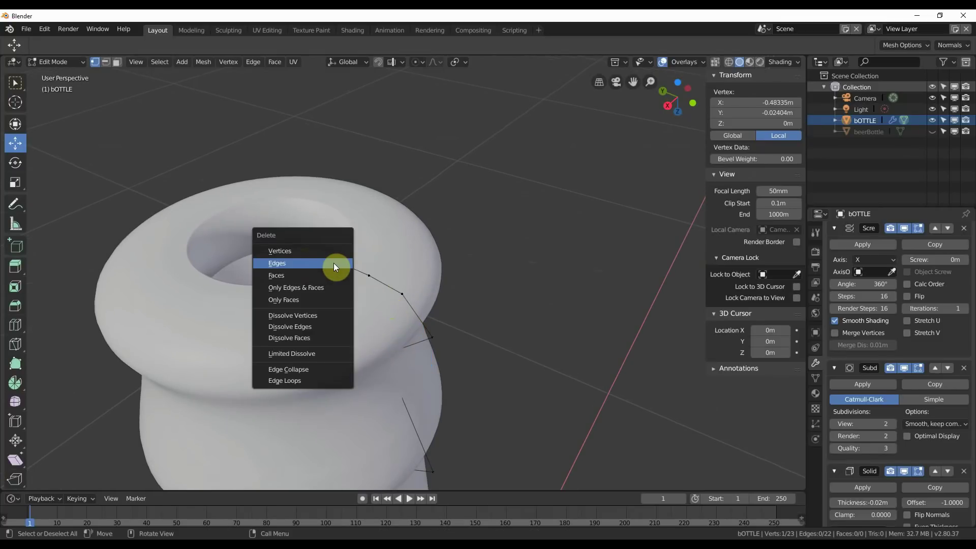
{"action": "left_click", "coordinate": [340, 251]}
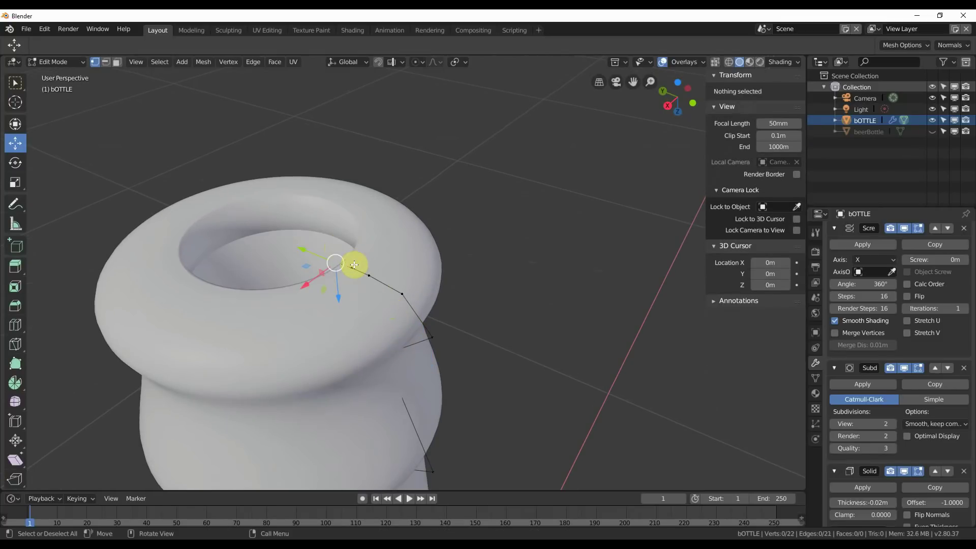
{"action": "left_click", "coordinate": [348, 264]}
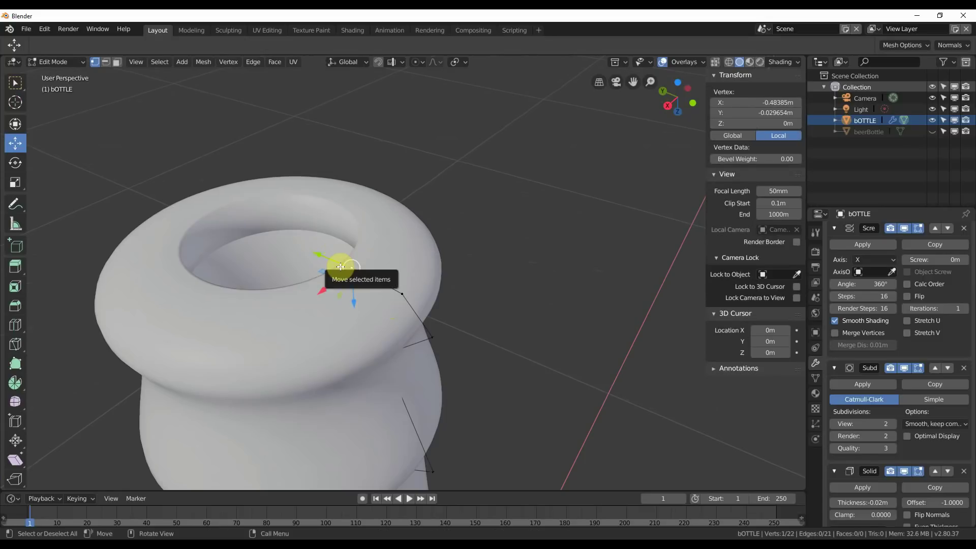
{"action": "key", "text": "x"}
{"action": "left_click", "coordinate": [340, 268]}
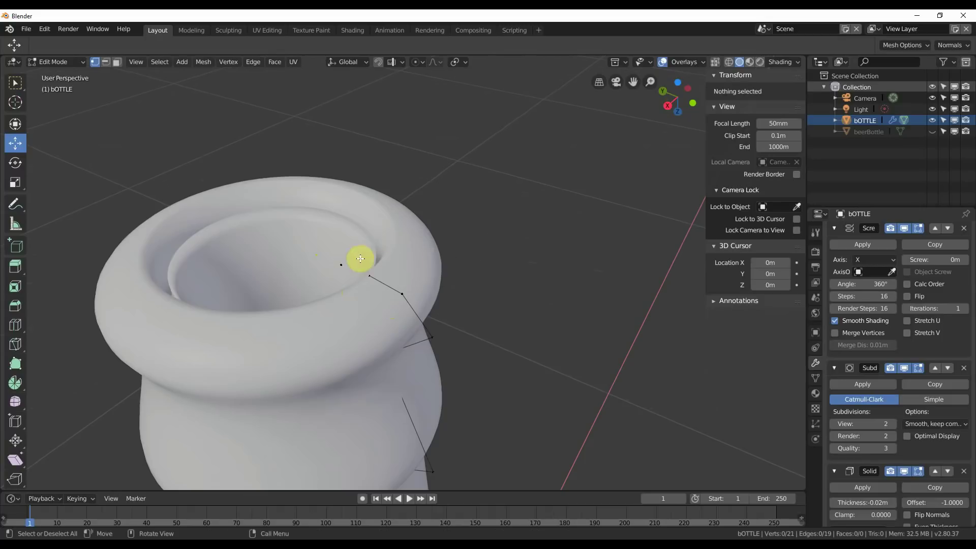
{"action": "left_click", "coordinate": [345, 276]}
{"action": "key", "text": "x"}
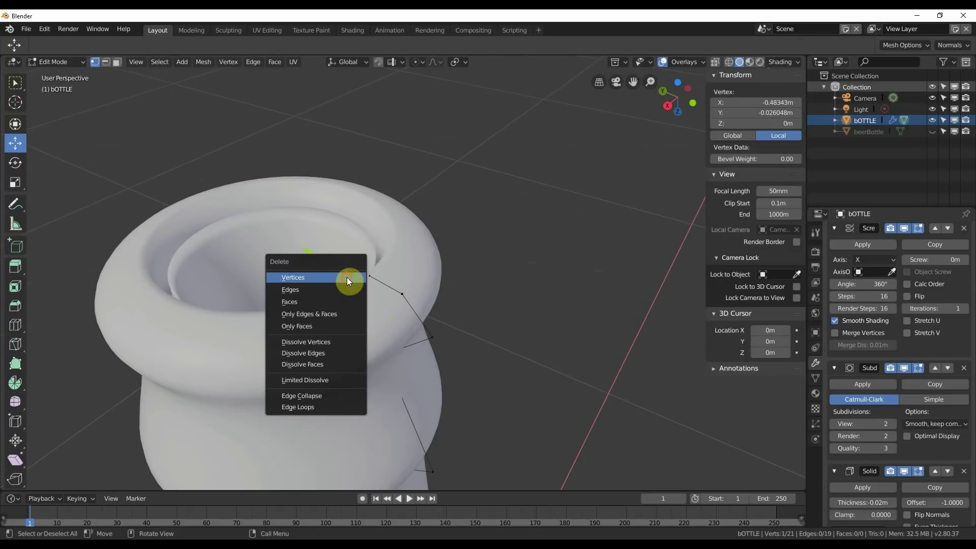
{"action": "left_click", "coordinate": [351, 277]}
{"action": "middle_click_drag", "start_coordinate": [346, 278], "coordinate": [454, 267]}
{"action": "scroll", "coordinate": [455, 267], "scroll_direction": "down", "scroll_amount": 8}
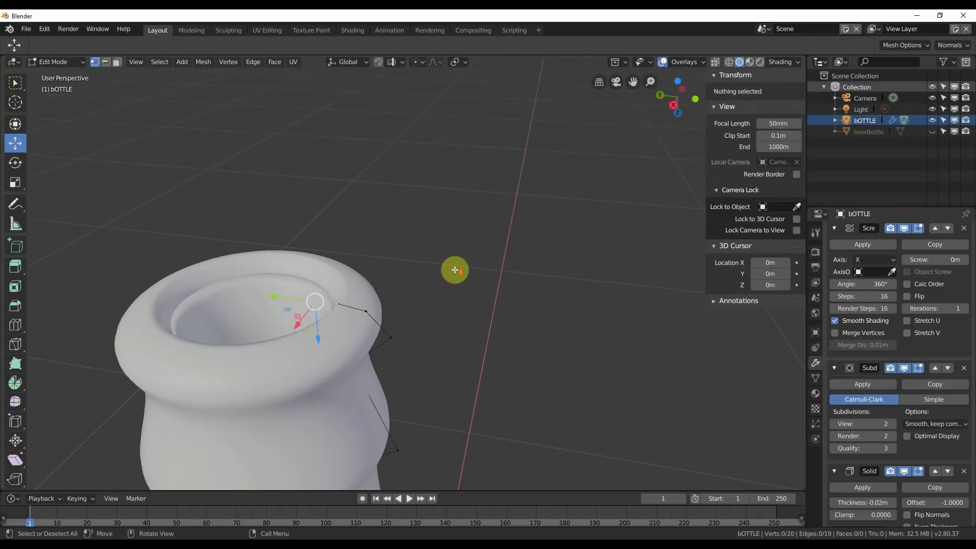
{"action": "scroll", "coordinate": [458, 262], "scroll_direction": "down", "scroll_amount": 2}
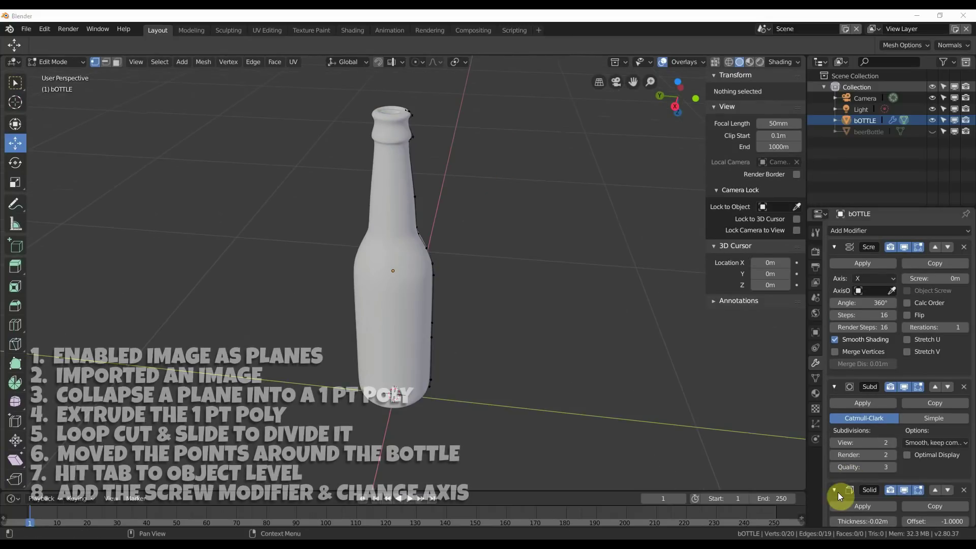
Step: Collapse the Solidify and Subdivision panels and show the beerBottle reference for comparison
{"action": "left_click", "coordinate": [834, 490]}
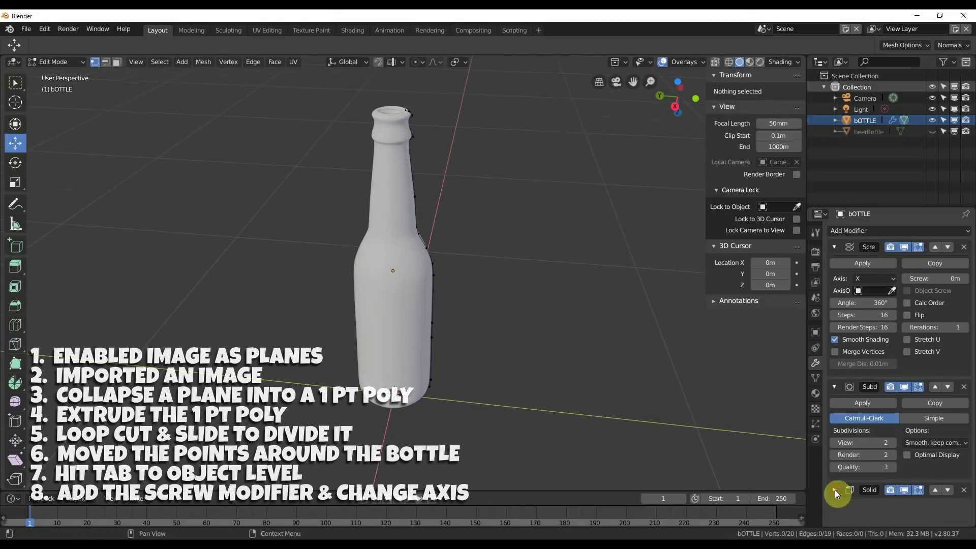
{"action": "left_click", "coordinate": [834, 387]}
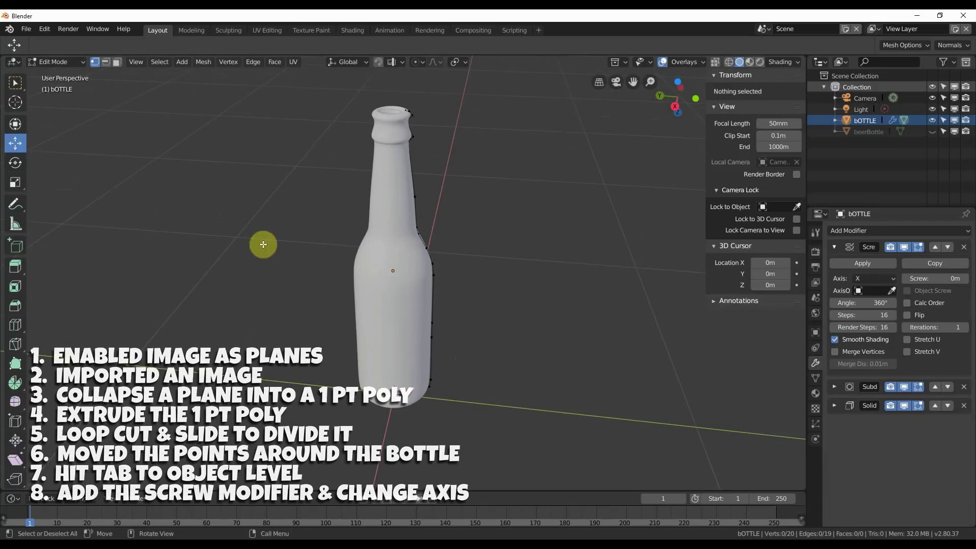
{"action": "left_click", "coordinate": [929, 131]}
{"action": "scroll", "coordinate": [484, 347], "scroll_direction": "down", "scroll_amount": 2}
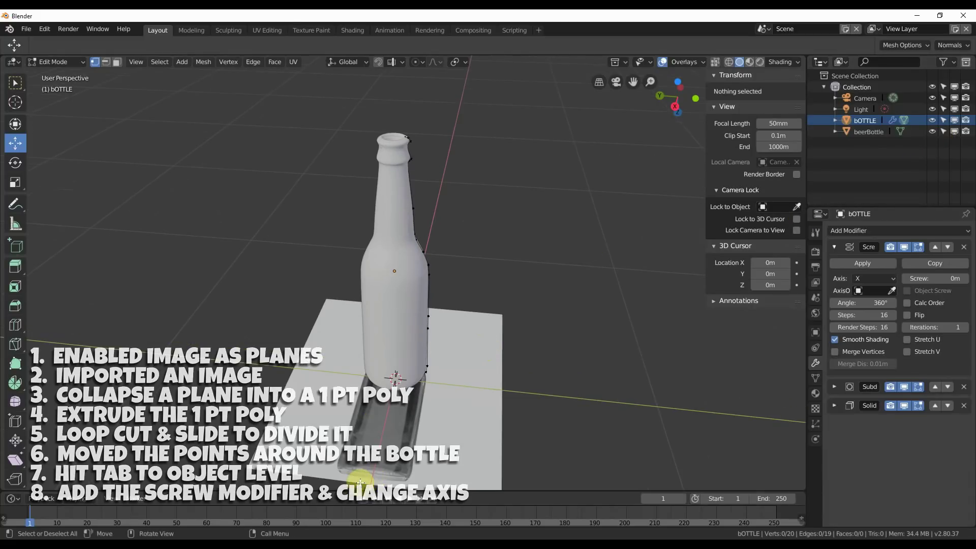
{"action": "middle_click_drag", "start_coordinate": [374, 344], "coordinate": [331, 399]}
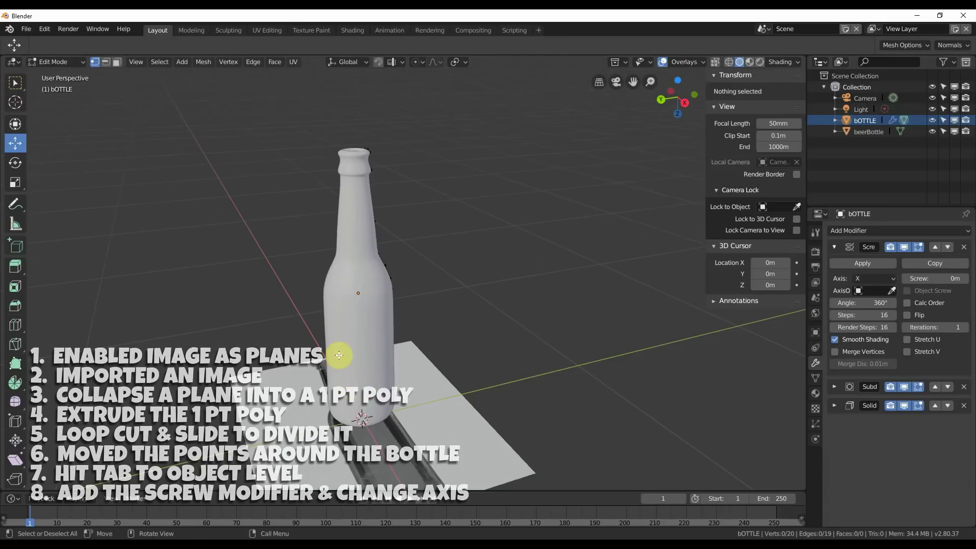
{"action": "scroll", "coordinate": [324, 364], "scroll_direction": "down", "scroll_amount": 1}
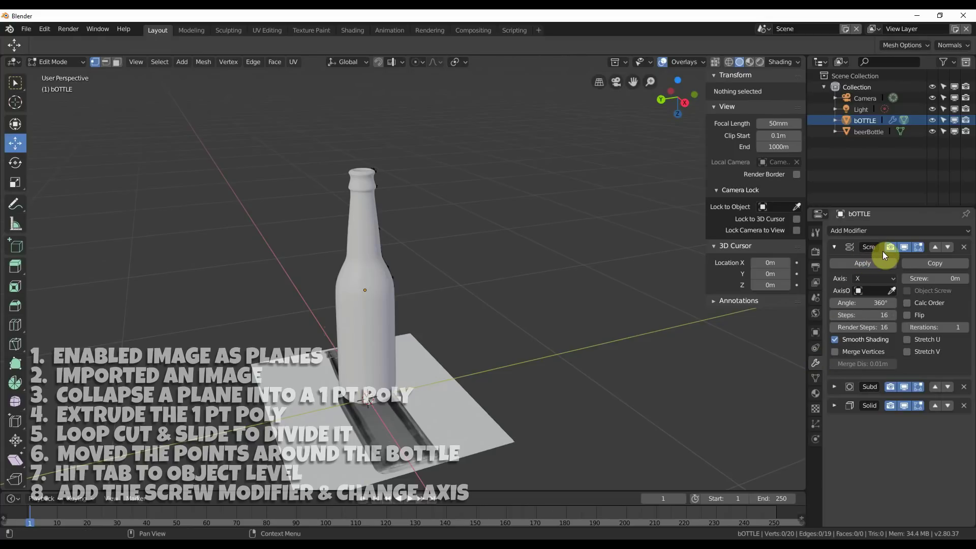
Step: Hide the beerBottle reference image again
{"action": "mouse_move", "coordinate": [402, 261]}
{"action": "middle_mouse_down"}
{"action": "mouse_move", "coordinate": [402, 285]}
{"action": "mouse_move", "coordinate": [407, 275]}
{"action": "middle_mouse_up"}
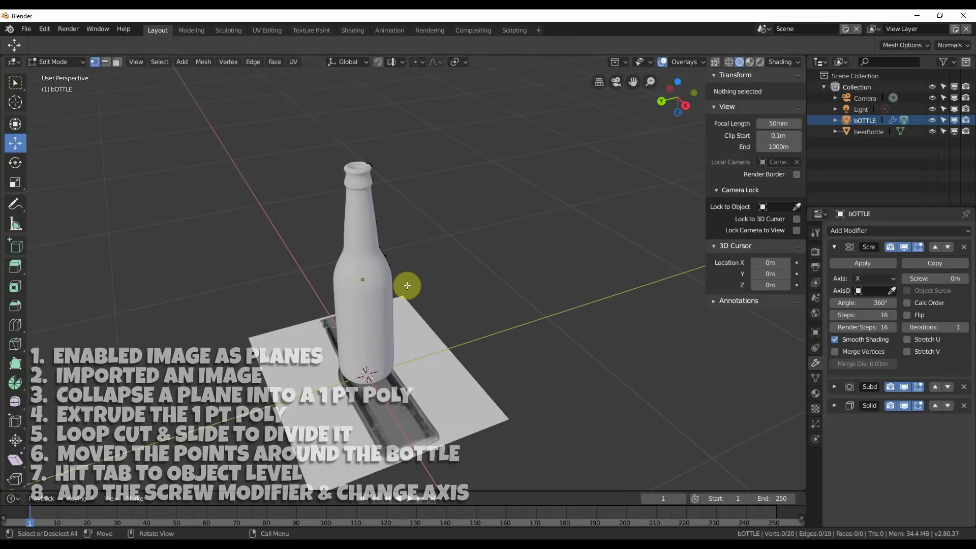
{"action": "left_click", "coordinate": [932, 132]}
{"action": "middle_click_drag", "start_coordinate": [404, 407], "coordinate": [429, 351]}
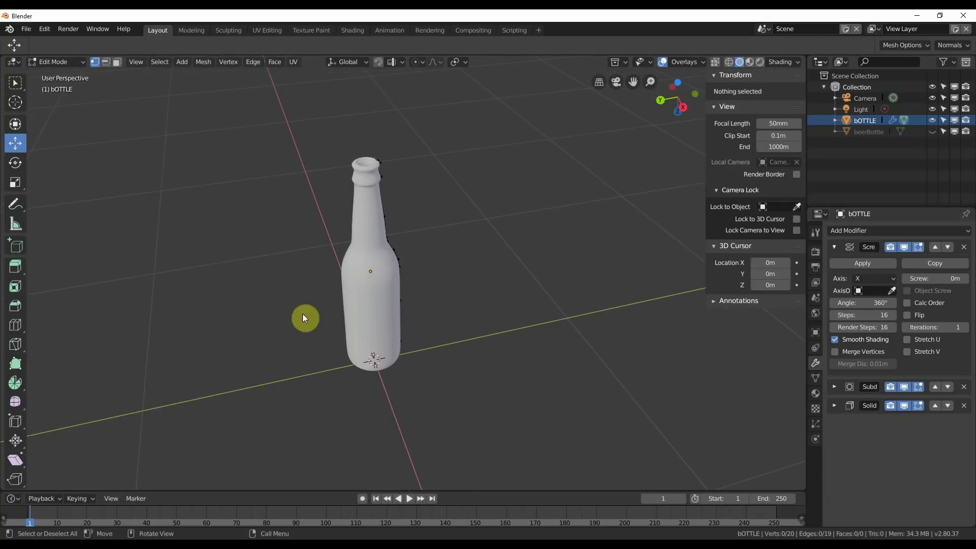
{"action": "middle_click_drag", "start_coordinate": [364, 451], "coordinate": [372, 387]}
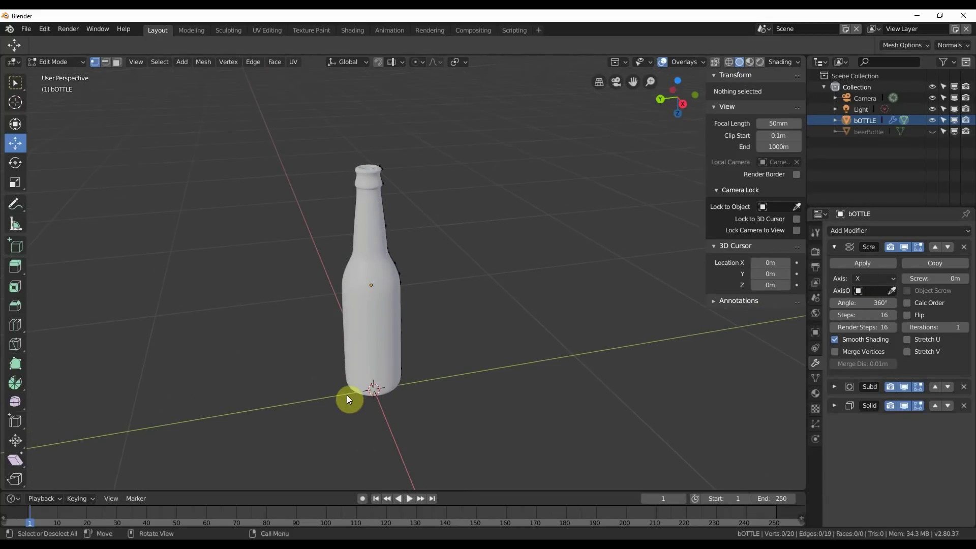